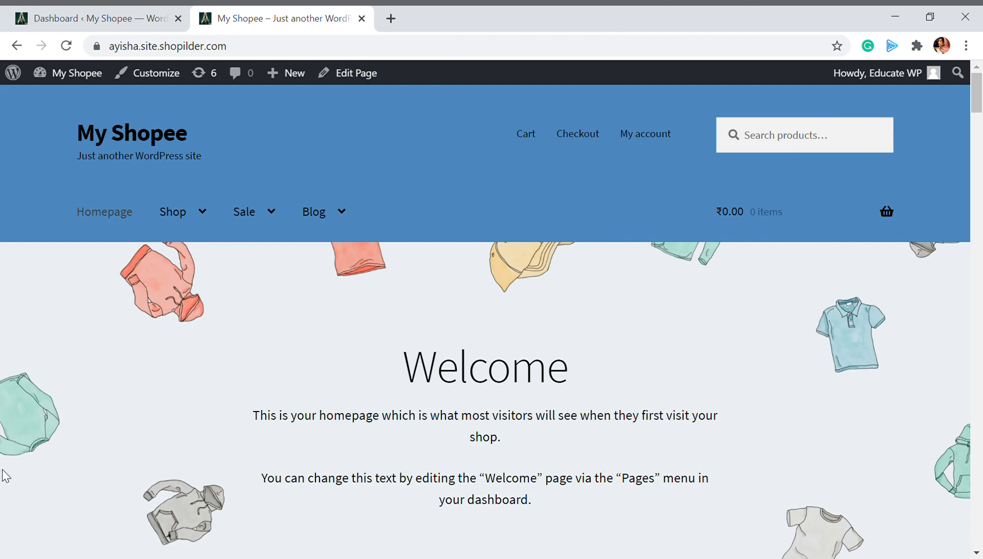
Look through the shop's homepage from the header down to the footer.
{"action": "scroll", "coordinate": [2, 475], "scroll_direction": "down", "scroll_amount": 5}
{"action": "scroll", "coordinate": [3, 475], "scroll_direction": "down", "scroll_amount": 15}
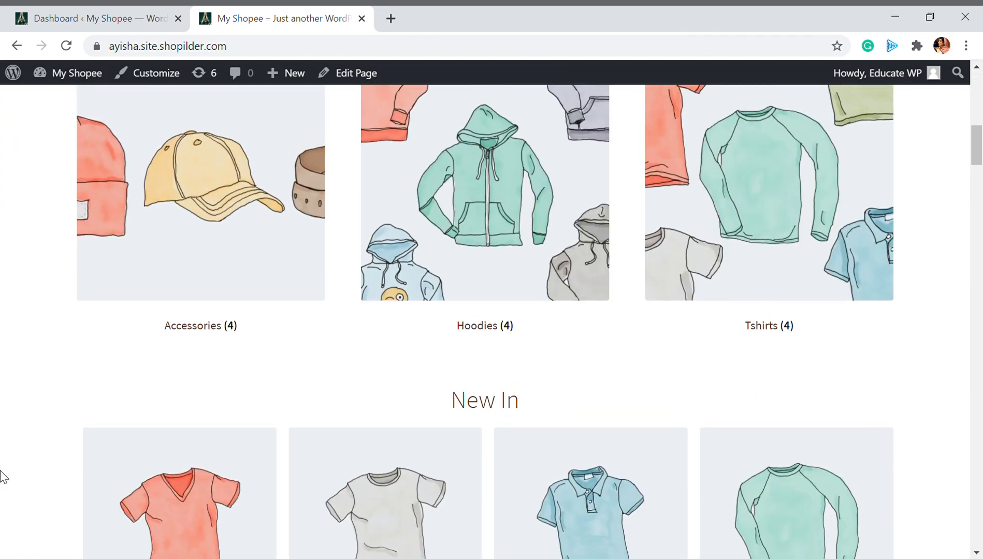
{"action": "scroll", "coordinate": [4, 479], "scroll_direction": "down", "scroll_amount": 20}
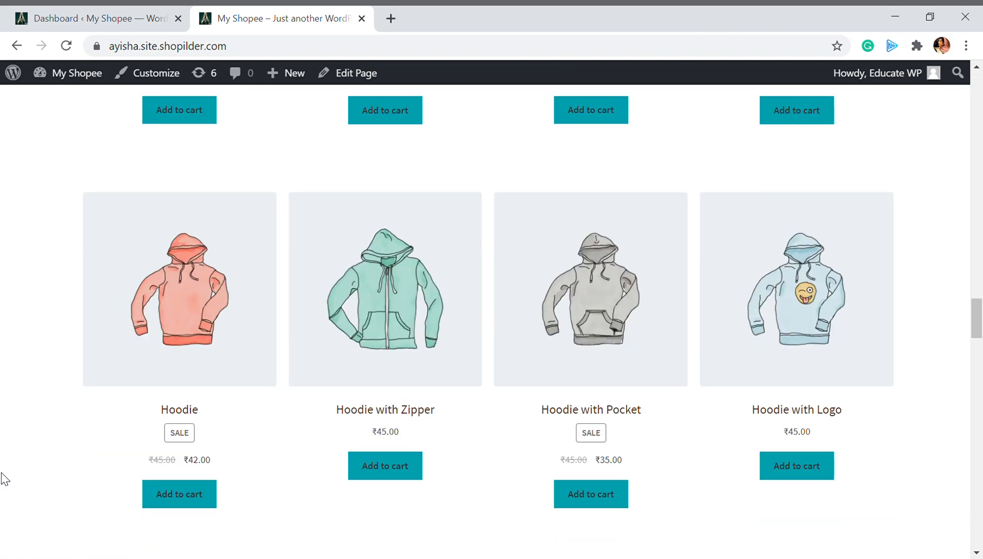
{"action": "scroll", "coordinate": [5, 481], "scroll_direction": "down", "scroll_amount": 15}
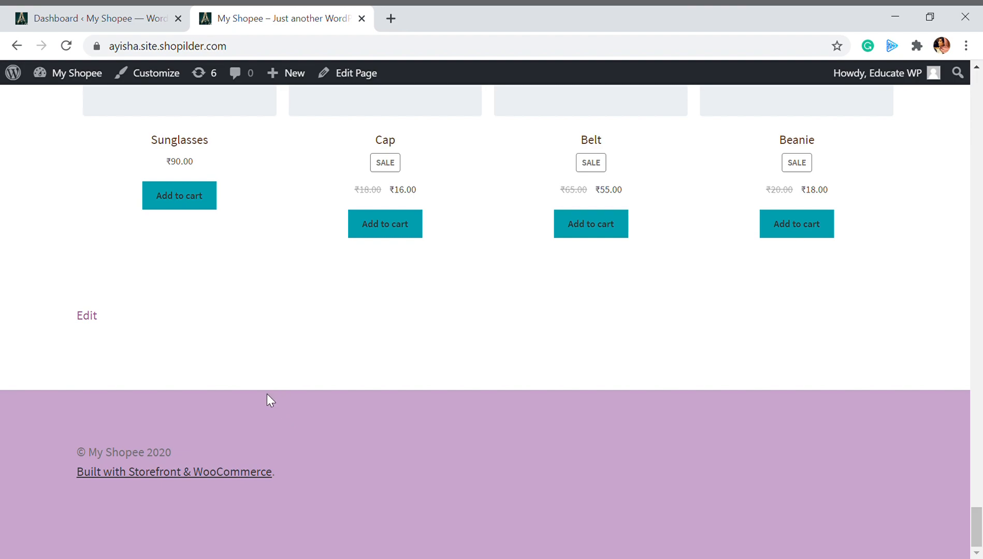
Open the site's Privacy settings in the admin dashboard and dismiss the notice about the trashed policy page.
{"action": "left_click", "coordinate": [25, 8]}
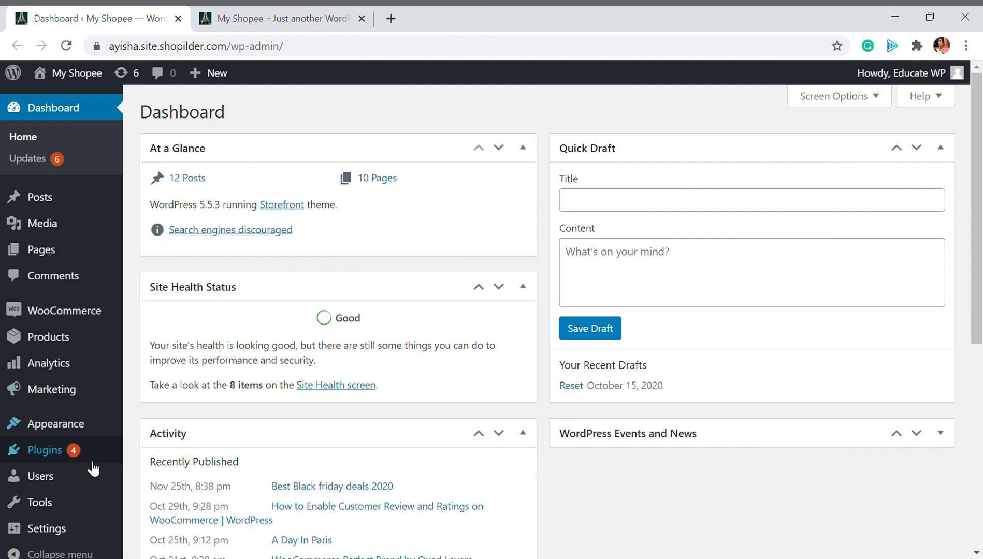
{"action": "mouse_move", "coordinate": [83, 533]}
{"action": "scroll", "coordinate": [86, 531], "scroll_direction": "down", "scroll_amount": 3}
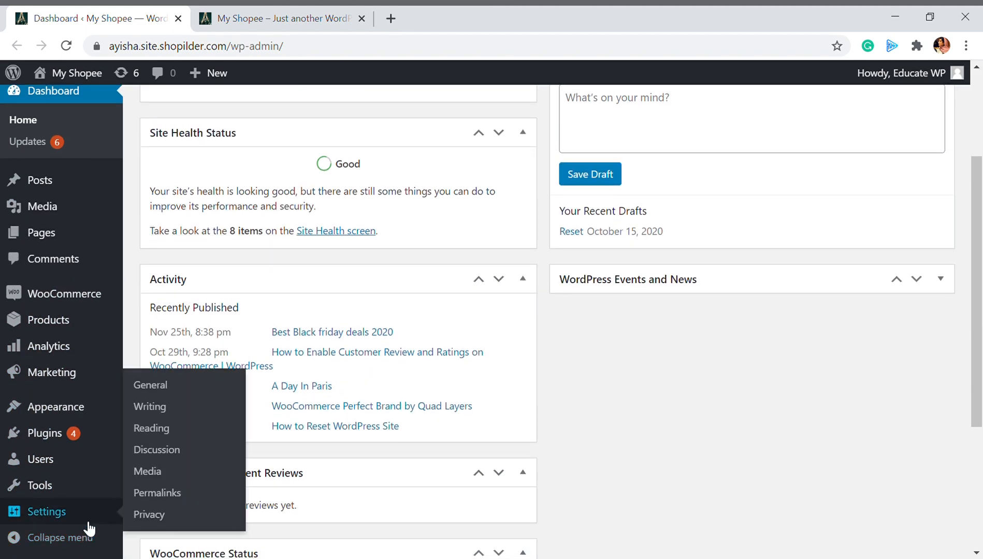
{"action": "left_click", "coordinate": [147, 518]}
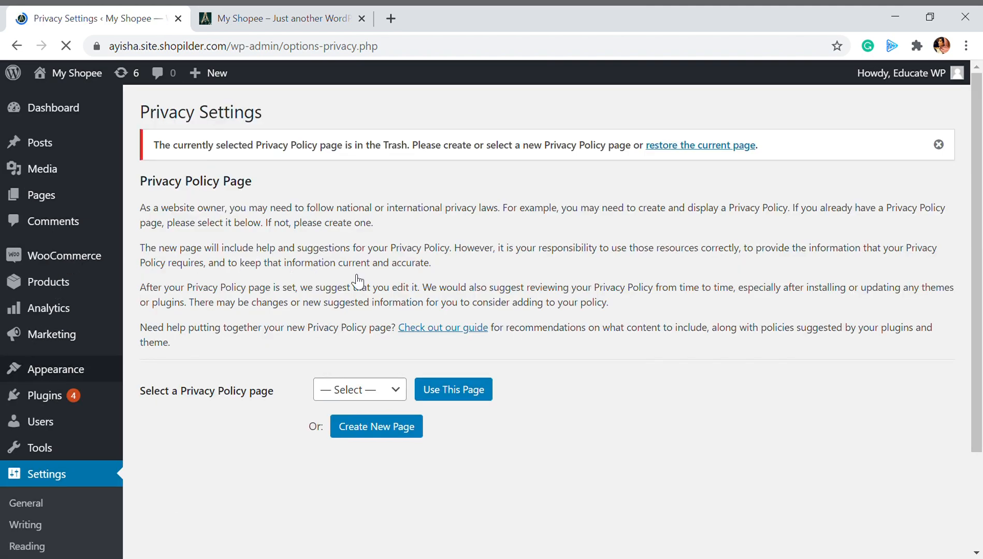
{"action": "left_click", "coordinate": [938, 145]}
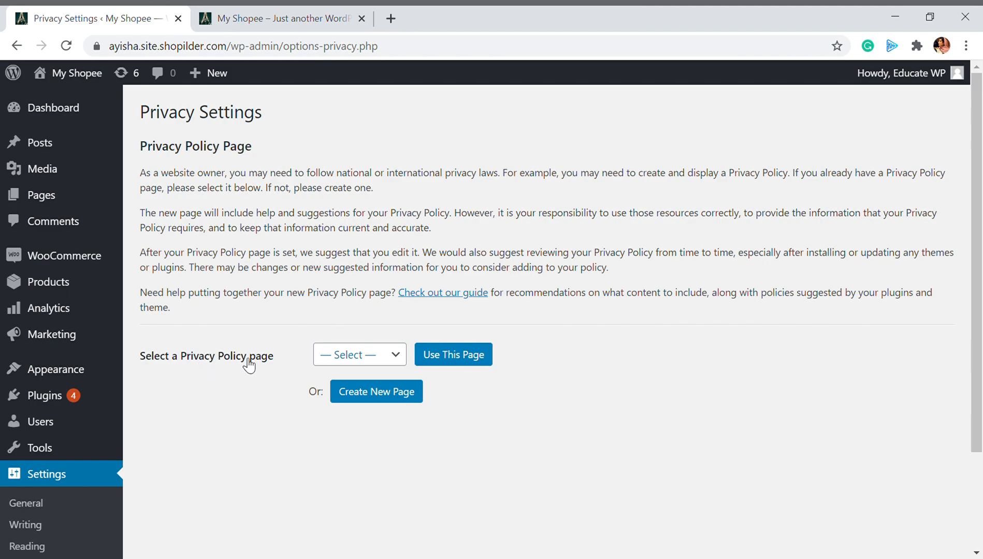
Create a new Privacy Policy page and review its template sections from Who we are to Media.
{"action": "left_click", "coordinate": [389, 353]}
{"action": "left_click", "coordinate": [376, 393]}
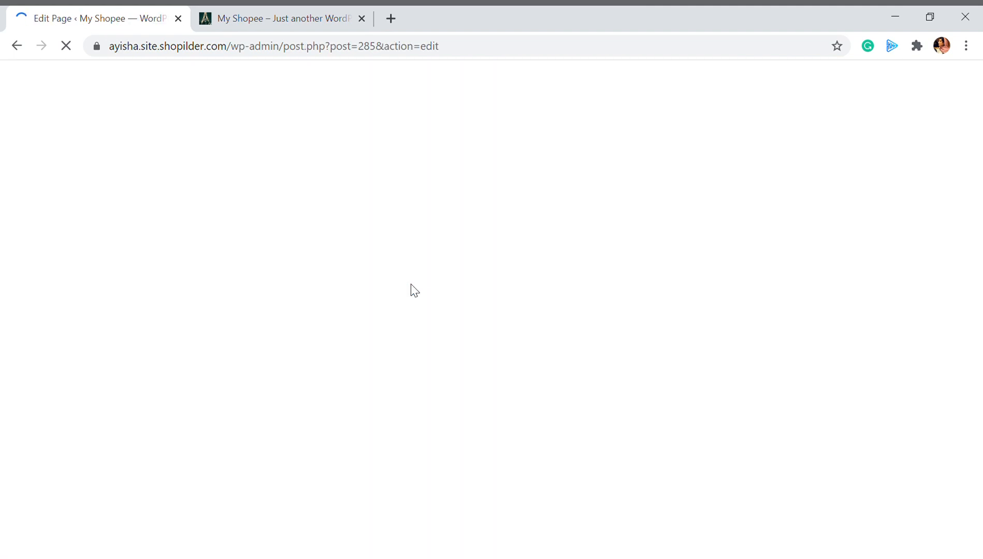
{"action": "scroll", "coordinate": [417, 313], "scroll_direction": "down", "scroll_amount": 2}
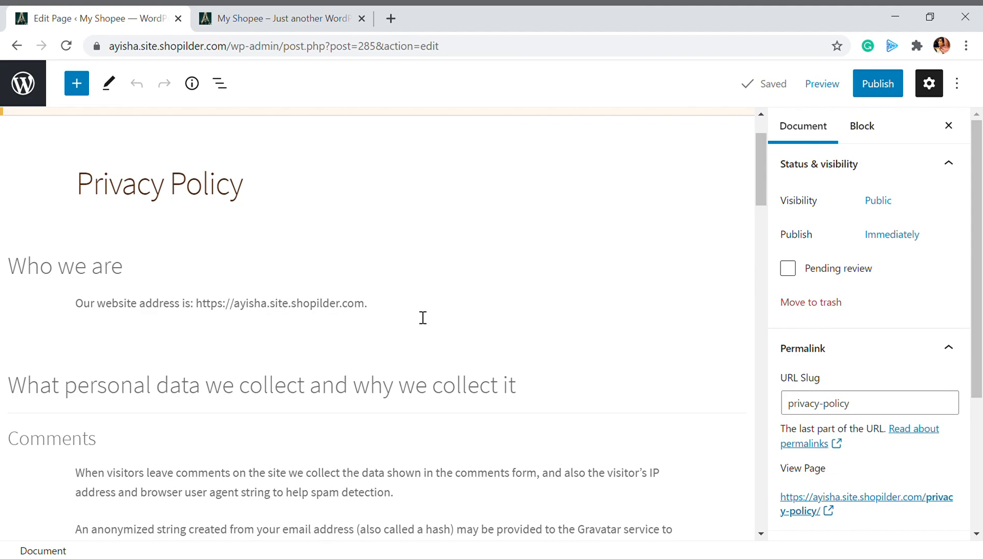
{"action": "scroll", "coordinate": [422, 318], "scroll_direction": "down", "scroll_amount": 5}
{"action": "scroll", "coordinate": [421, 318], "scroll_direction": "up", "scroll_amount": 5}
{"action": "scroll", "coordinate": [363, 335], "scroll_direction": "down", "scroll_amount": 4}
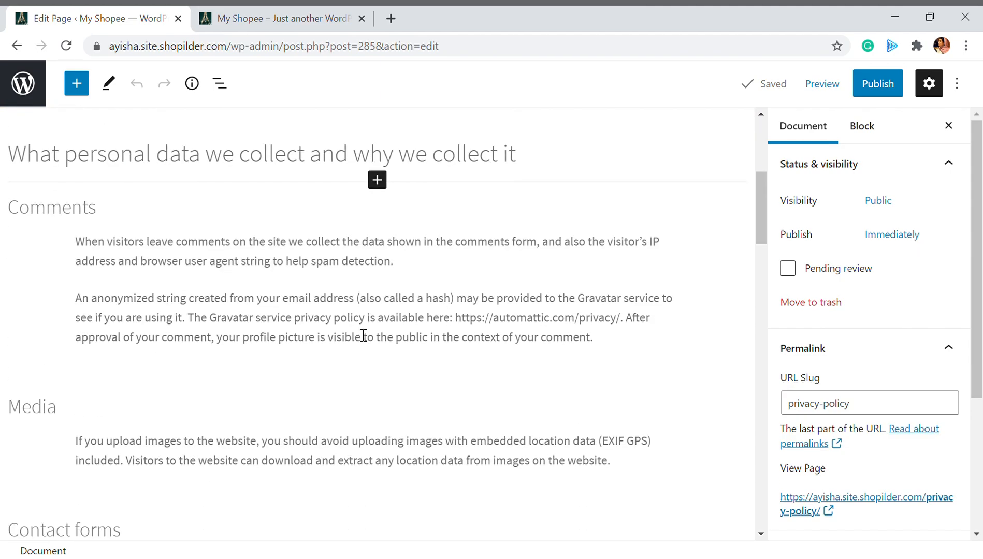
{"action": "scroll", "coordinate": [364, 335], "scroll_direction": "up", "scroll_amount": 2}
{"action": "scroll", "coordinate": [108, 285], "scroll_direction": "down", "scroll_amount": 2}
{"action": "left_click", "coordinate": [22, 212]}
{"action": "scroll", "coordinate": [346, 349], "scroll_direction": "down", "scroll_amount": 2}
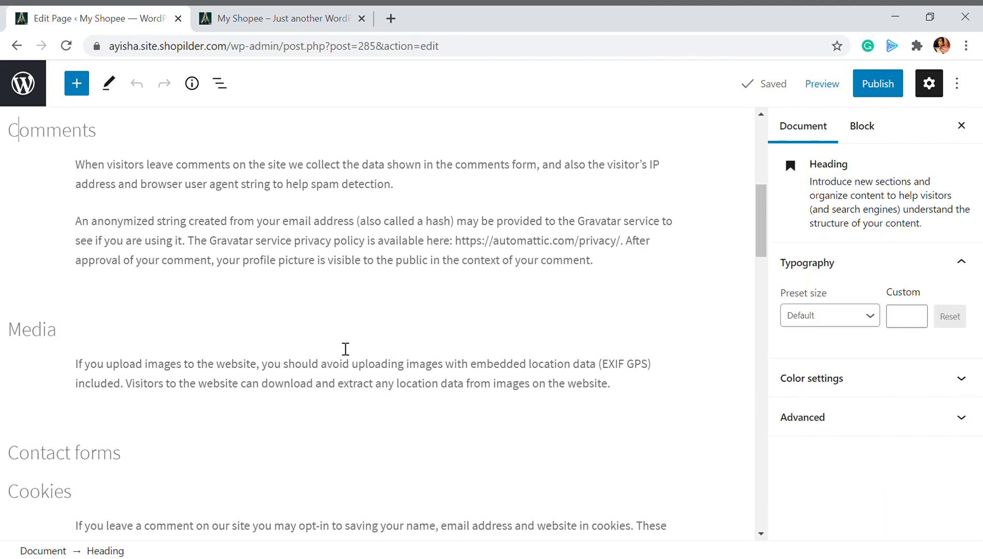
{"action": "left_click", "coordinate": [469, 242]}
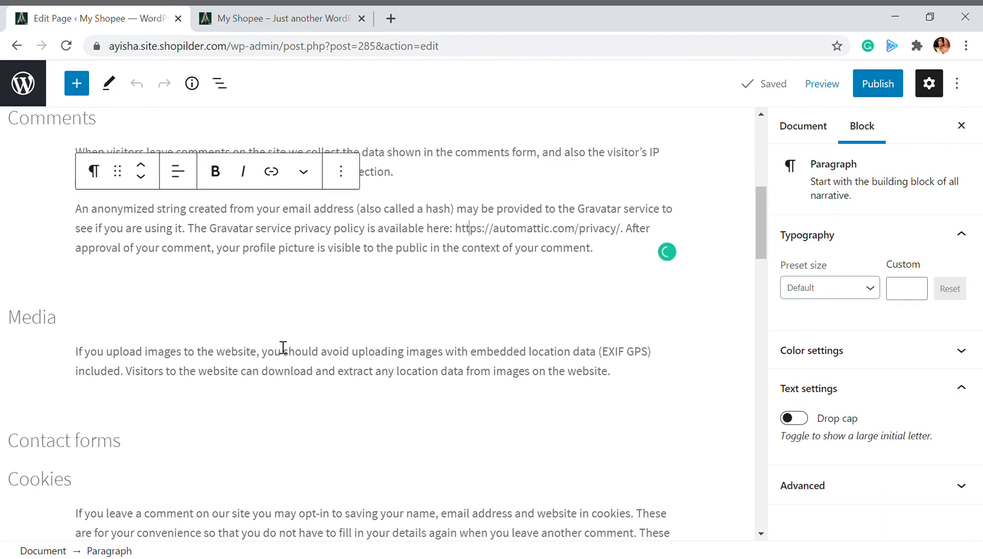
Add the paragraph "information's are not collected and stored" under the Contact forms heading.
{"action": "scroll", "coordinate": [279, 345], "scroll_direction": "down", "scroll_amount": 5}
{"action": "left_click", "coordinate": [158, 223]}
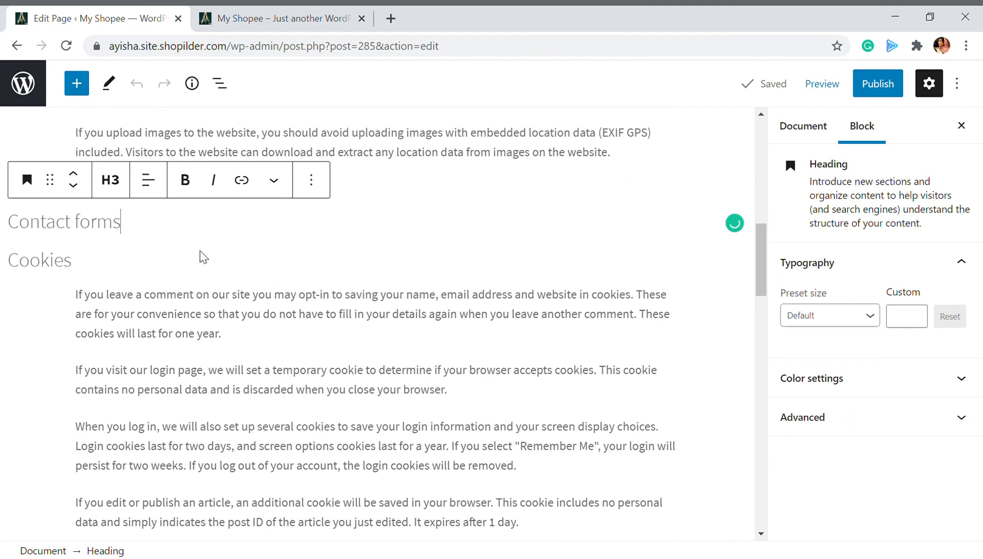
{"action": "key", "text": "Return"}
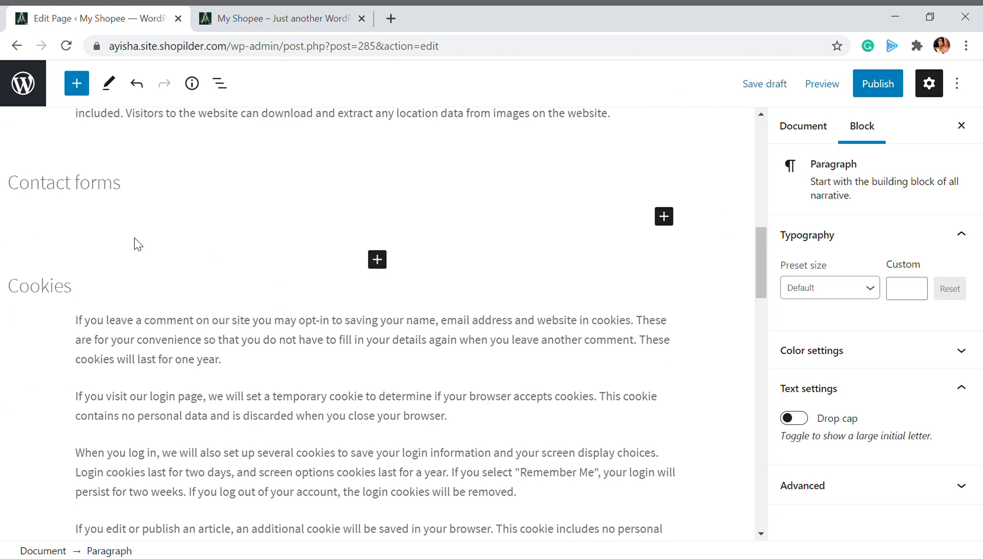
{"action": "type", "text": "infiormato"}
{"action": "key", "text": "BackSpace"}
{"action": "type", "text": "ion"}
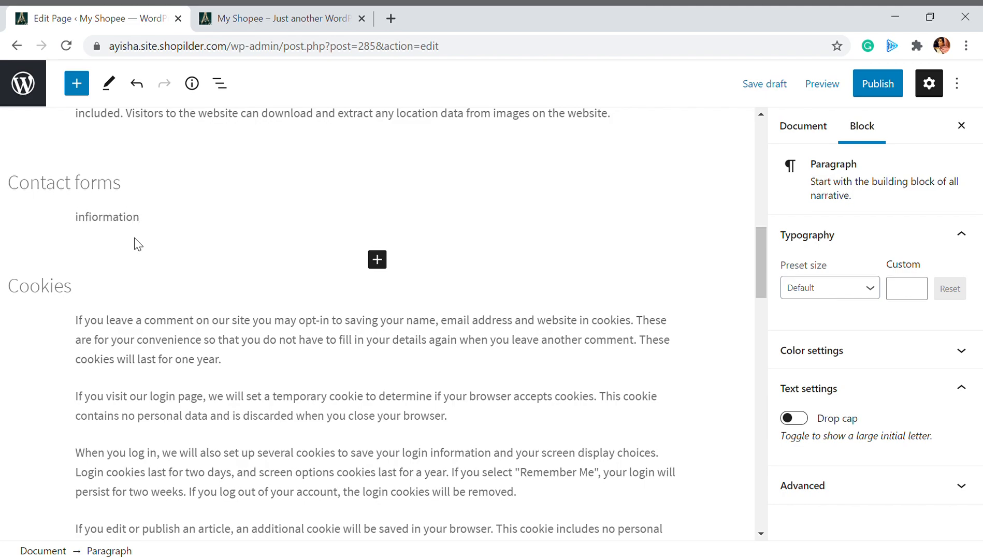
{"action": "type", "text": "s are not collected"}
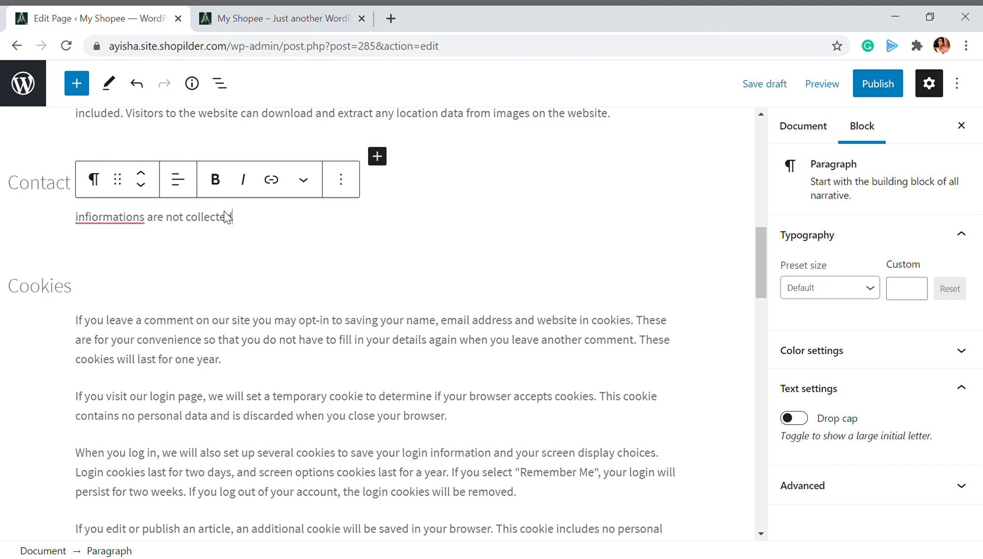
{"action": "type", "text": " and stored"}
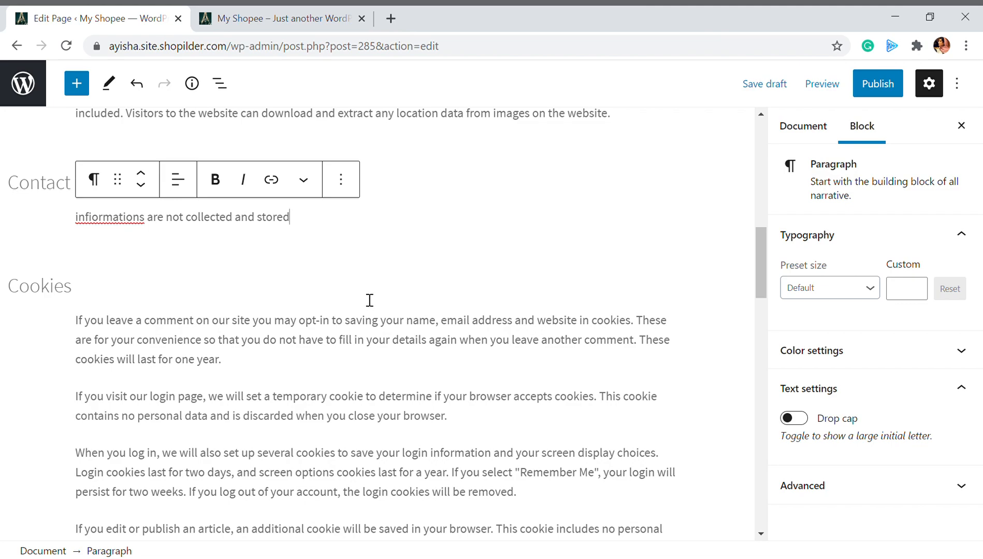
{"action": "double_click", "coordinate": [104, 221]}
{"action": "type", "text": "Information's"}
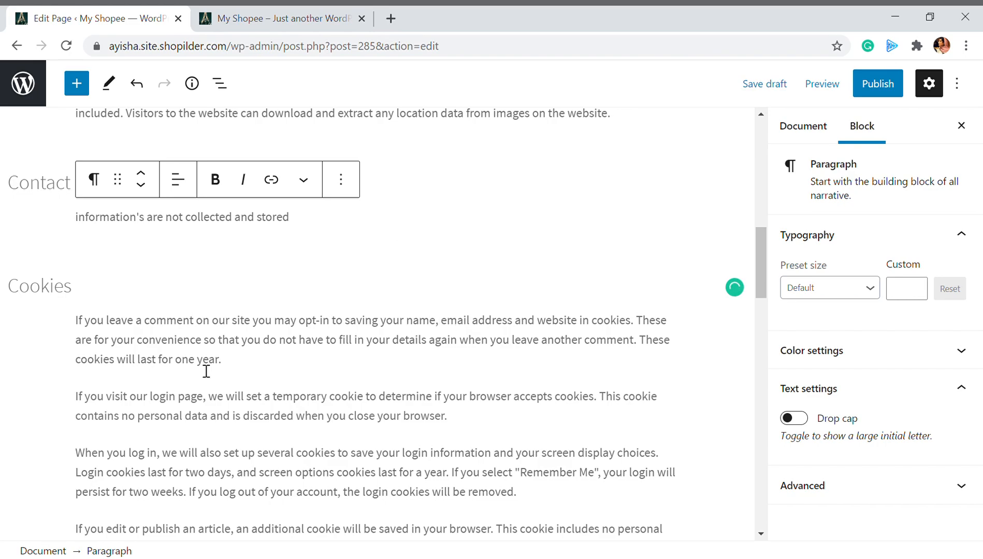
Check the remaining sections of the policy and publish the page with public visibility.
{"action": "scroll", "coordinate": [209, 362], "scroll_direction": "down", "scroll_amount": 4}
{"action": "scroll", "coordinate": [216, 346], "scroll_direction": "down", "scroll_amount": 18}
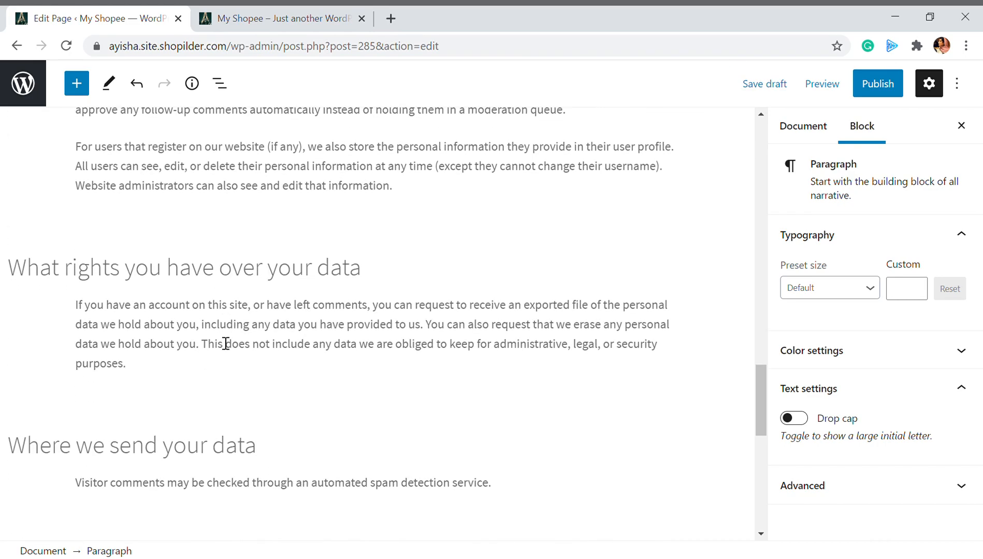
{"action": "scroll", "coordinate": [220, 340], "scroll_direction": "up", "scroll_amount": 4}
{"action": "scroll", "coordinate": [219, 340], "scroll_direction": "down", "scroll_amount": 3}
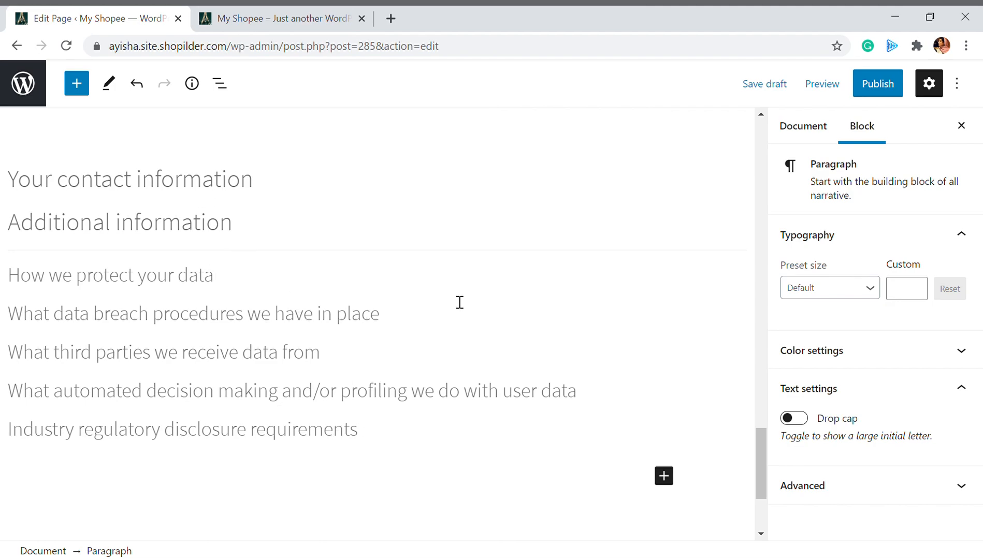
{"action": "left_click", "coordinate": [891, 86]}
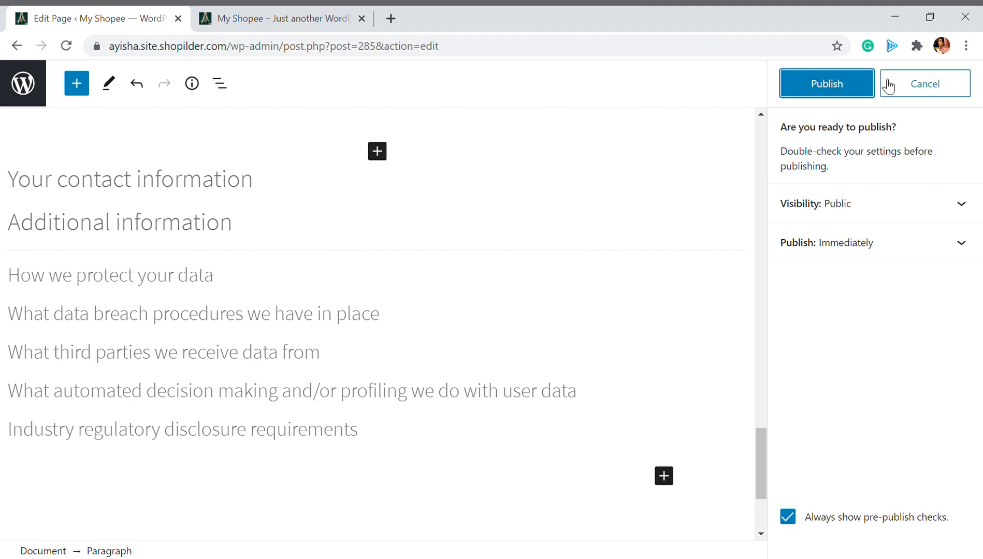
{"action": "left_click", "coordinate": [853, 75]}
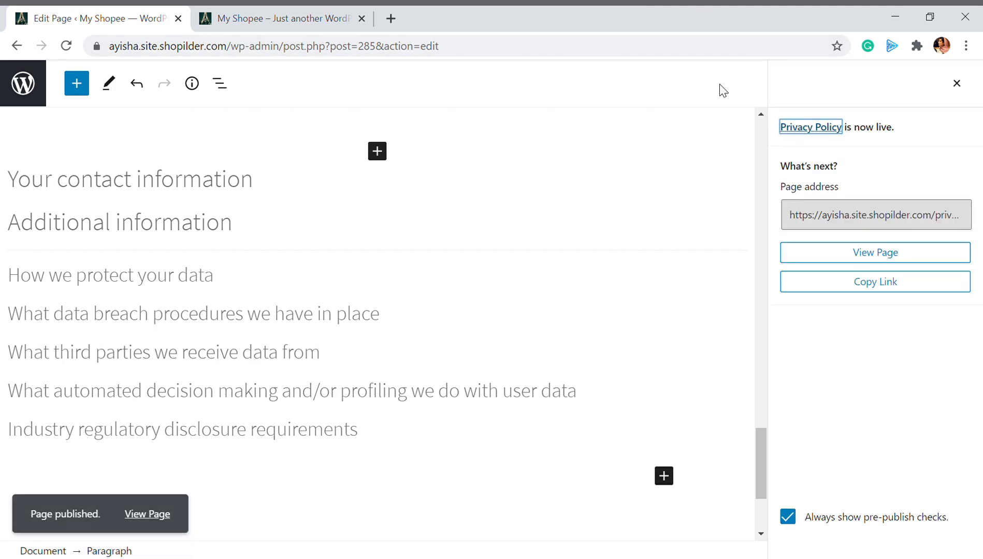
View the published Privacy Policy page and examine its Contact forms text and the site footer.
{"action": "left_click", "coordinate": [164, 516]}
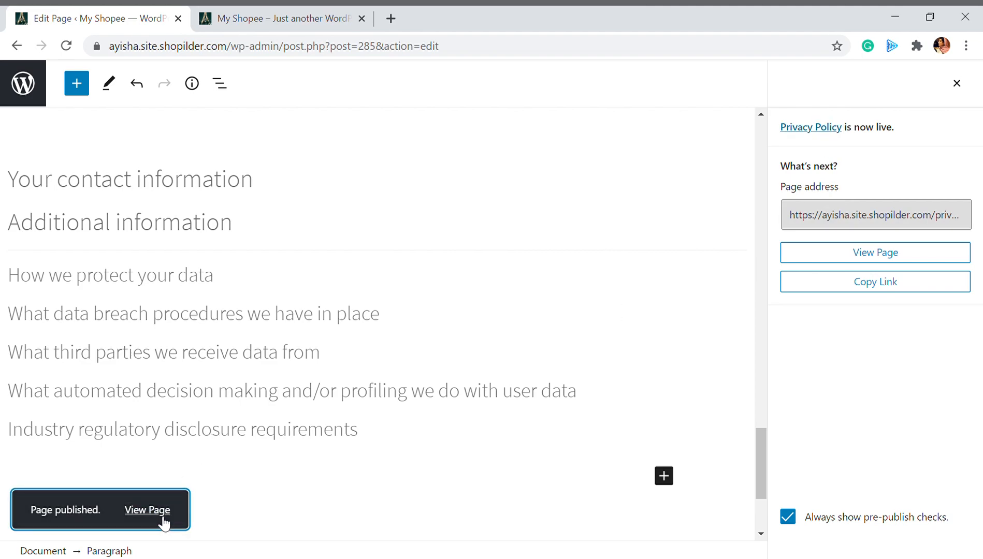
{"action": "left_click", "coordinate": [804, 254]}
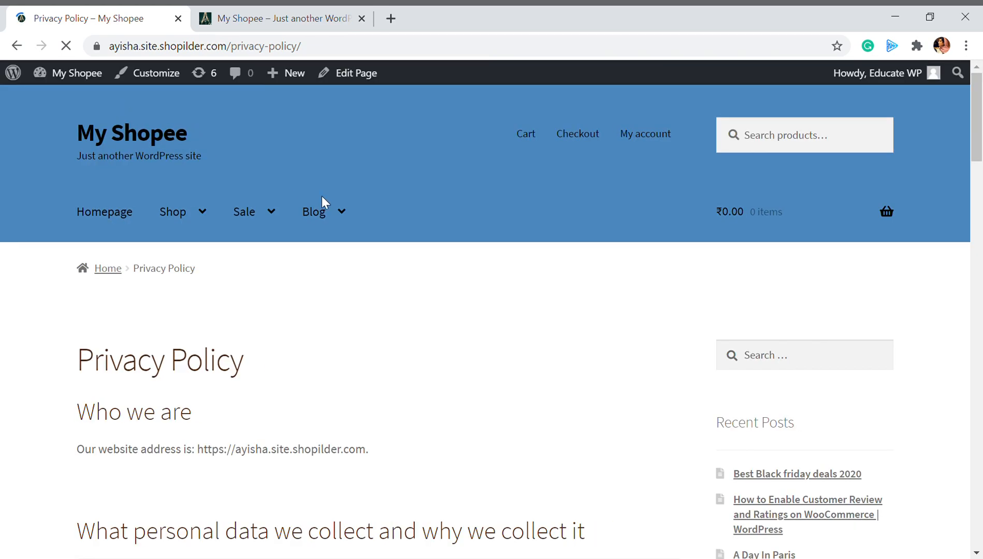
{"action": "mouse_move", "coordinate": [329, 202]}
{"action": "scroll", "coordinate": [329, 202], "scroll_direction": "down", "scroll_amount": 6}
{"action": "scroll", "coordinate": [329, 202], "scroll_direction": "up", "scroll_amount": 6}
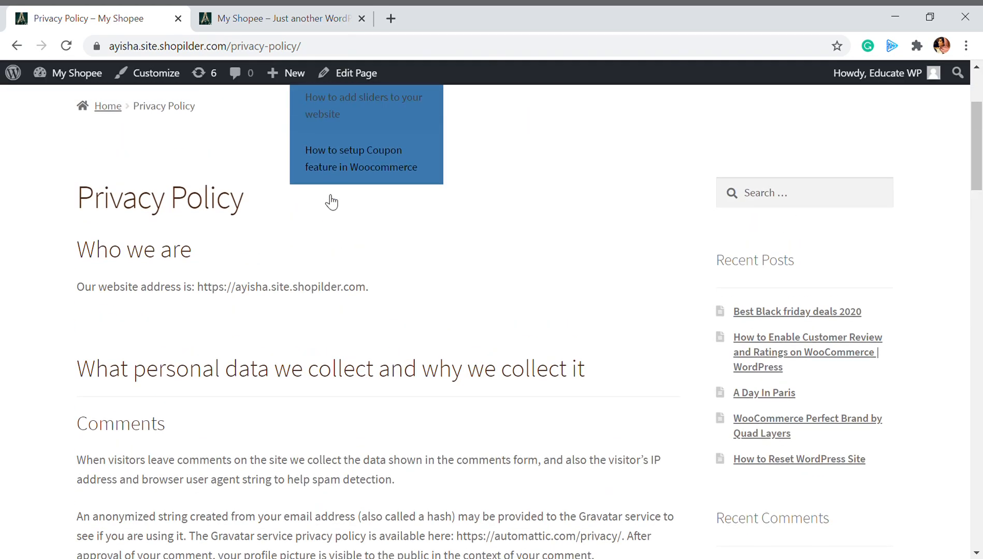
{"action": "scroll", "coordinate": [294, 366], "scroll_direction": "down", "scroll_amount": 15}
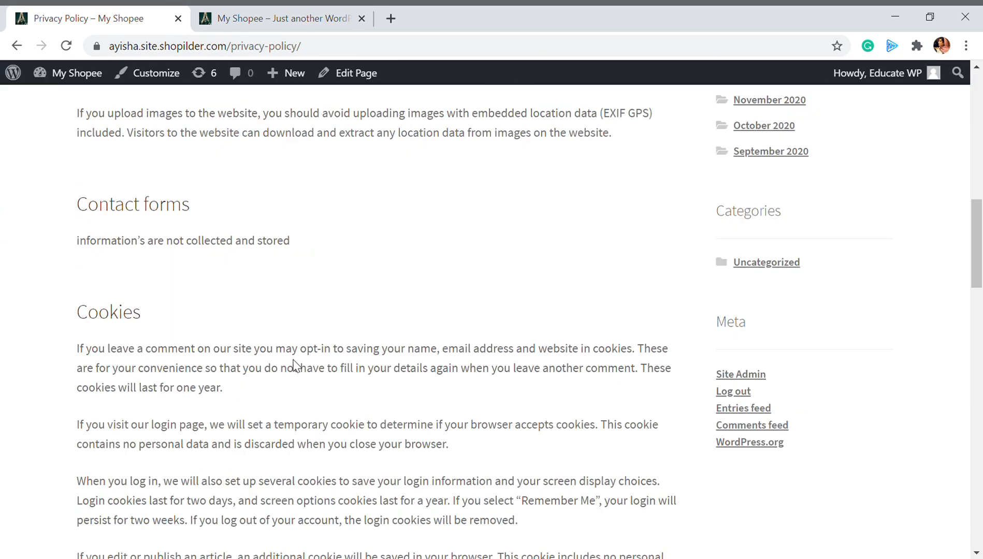
{"action": "left_click_drag", "start_coordinate": [978, 279], "coordinate": [978, 518]}
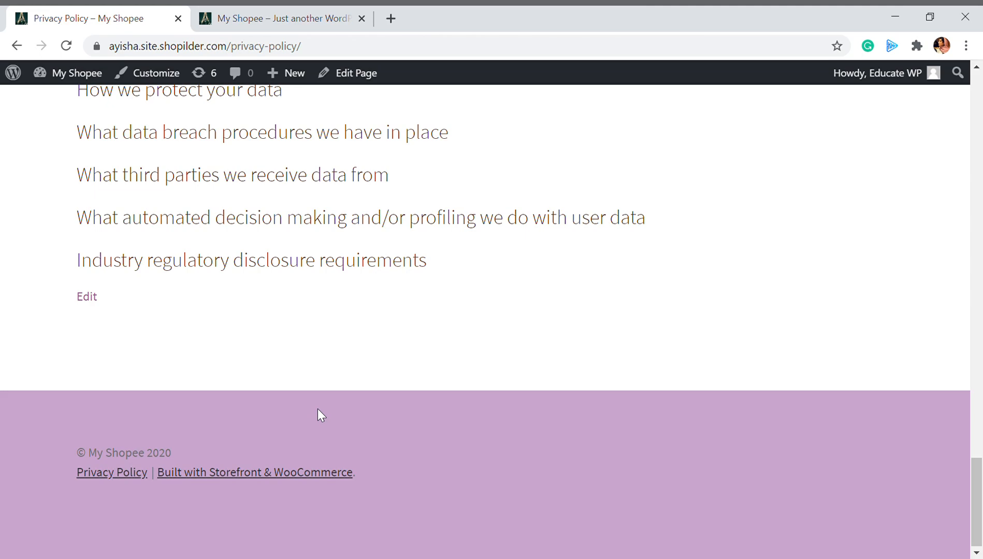
{"action": "scroll", "coordinate": [199, 355], "scroll_direction": "up", "scroll_amount": 12}
{"action": "scroll", "coordinate": [205, 343], "scroll_direction": "up", "scroll_amount": 15}
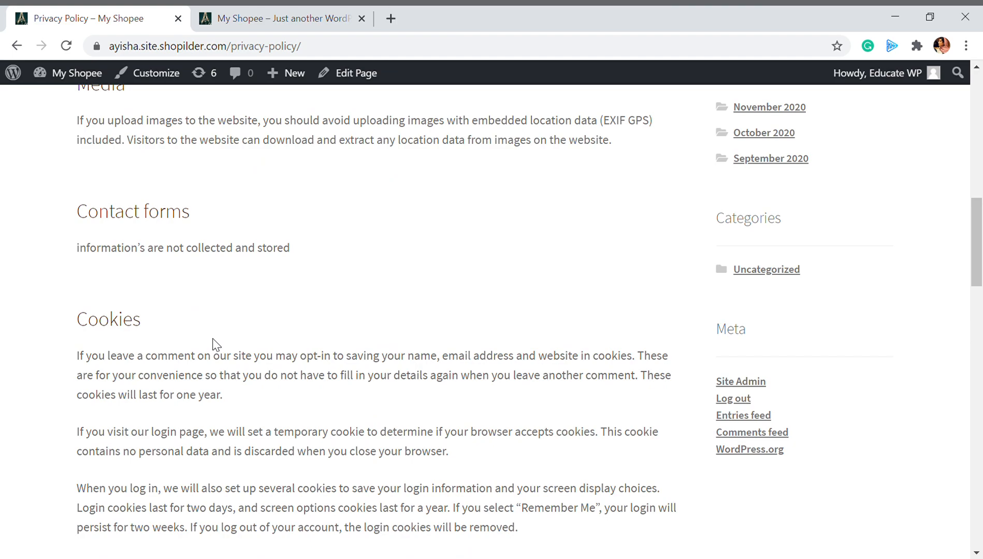
{"action": "scroll", "coordinate": [213, 344], "scroll_direction": "up", "scroll_amount": 10}
Return to the dashboard and find the Privacy Policy entry in the list of all pages.
{"action": "mouse_move", "coordinate": [73, 73]}
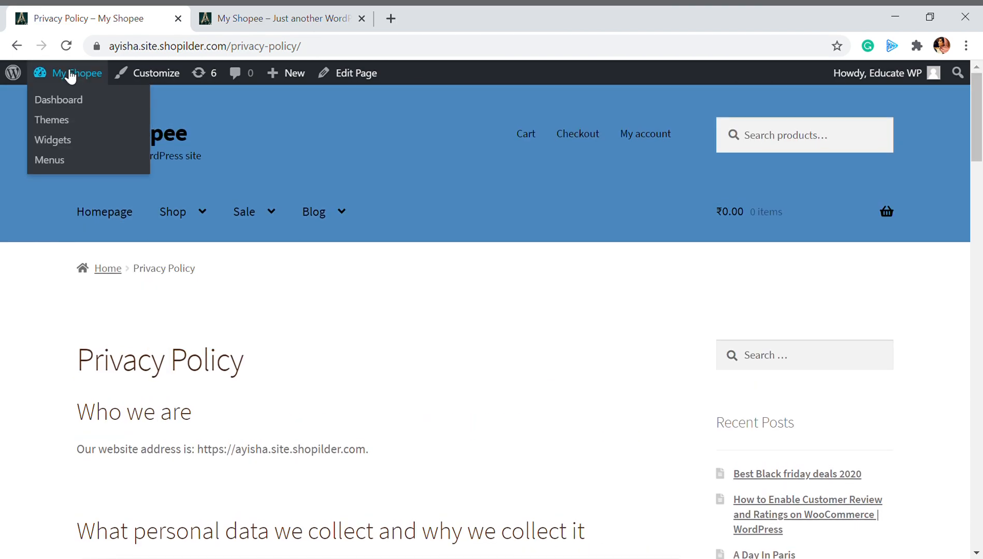
{"action": "left_click", "coordinate": [64, 99]}
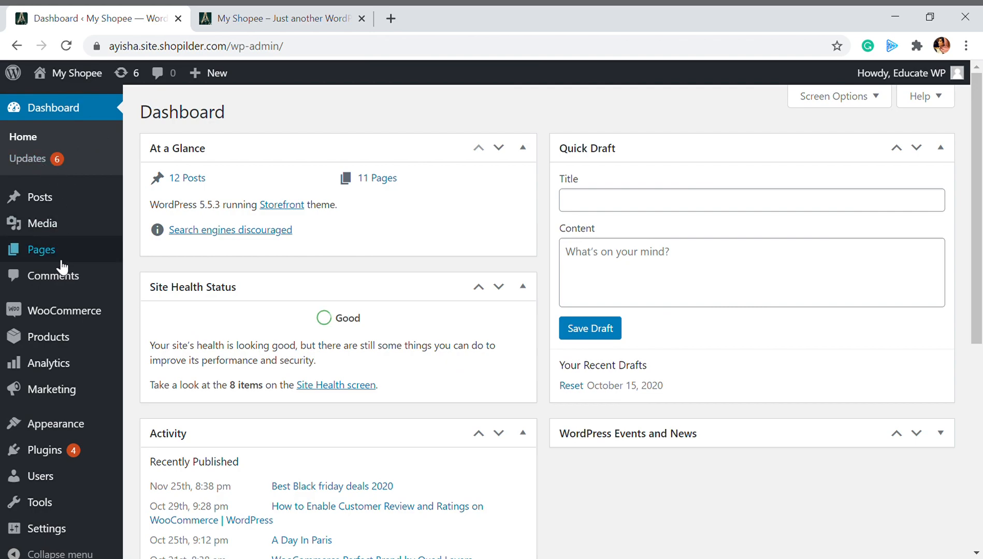
{"action": "mouse_move", "coordinate": [56, 259]}
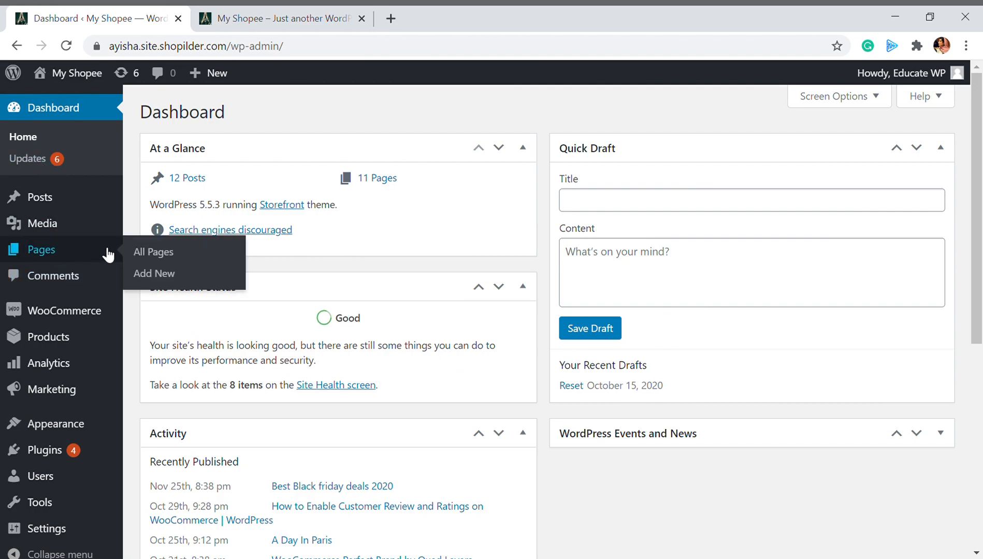
{"action": "left_click", "coordinate": [159, 259]}
{"action": "scroll", "coordinate": [256, 331], "scroll_direction": "down", "scroll_amount": 4}
{"action": "scroll", "coordinate": [254, 344], "scroll_direction": "down", "scroll_amount": 1}
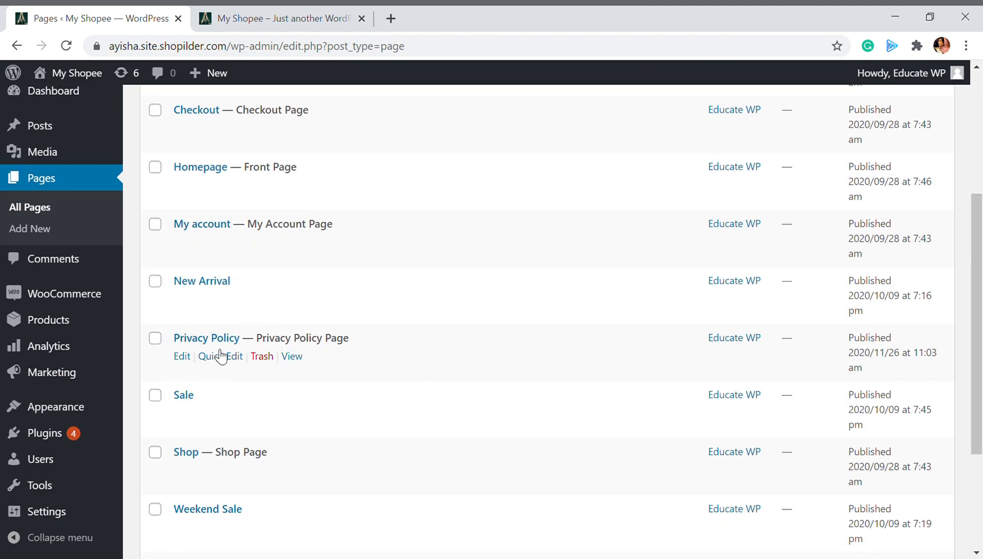
{"action": "scroll", "coordinate": [217, 352], "scroll_direction": "up", "scroll_amount": 5}
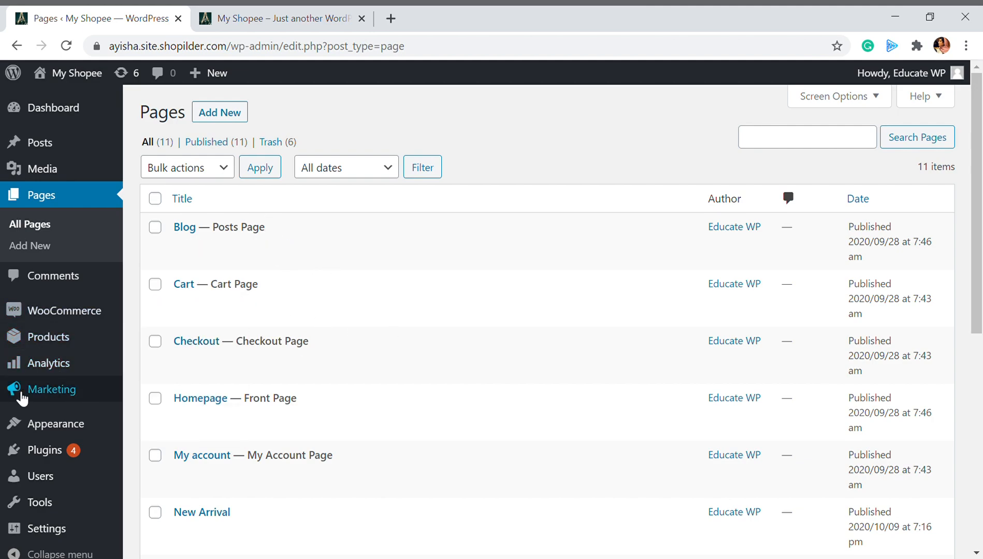
Search the plugin directory for "Wp auto terms" and activate the WP AutoTerms plugin.
{"action": "mouse_move", "coordinate": [58, 452]}
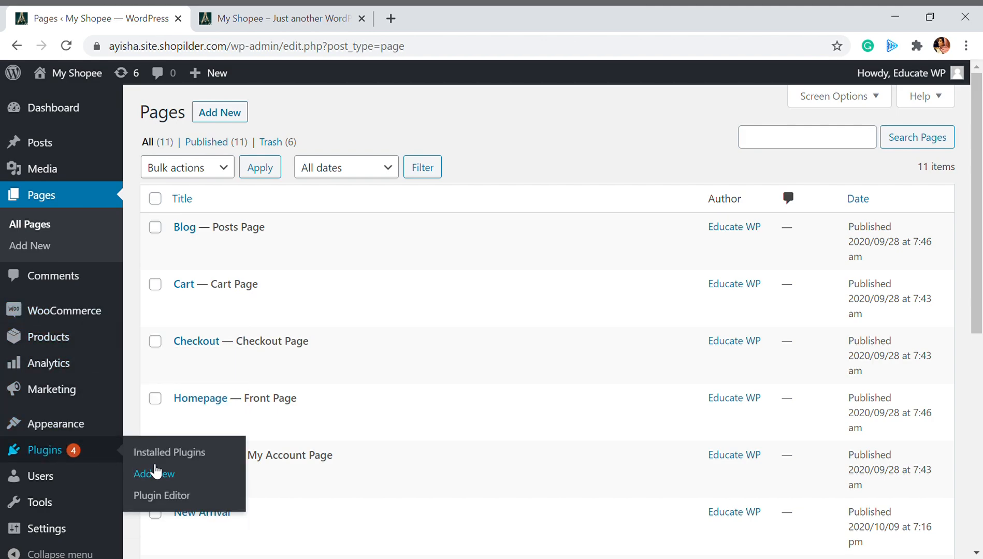
{"action": "left_click", "coordinate": [169, 454]}
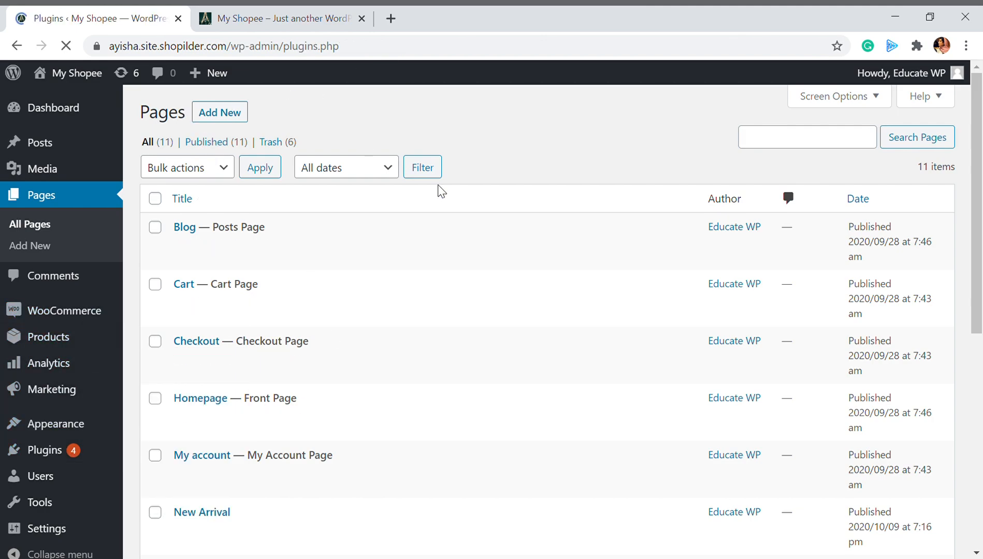
{"action": "left_click", "coordinate": [245, 113]}
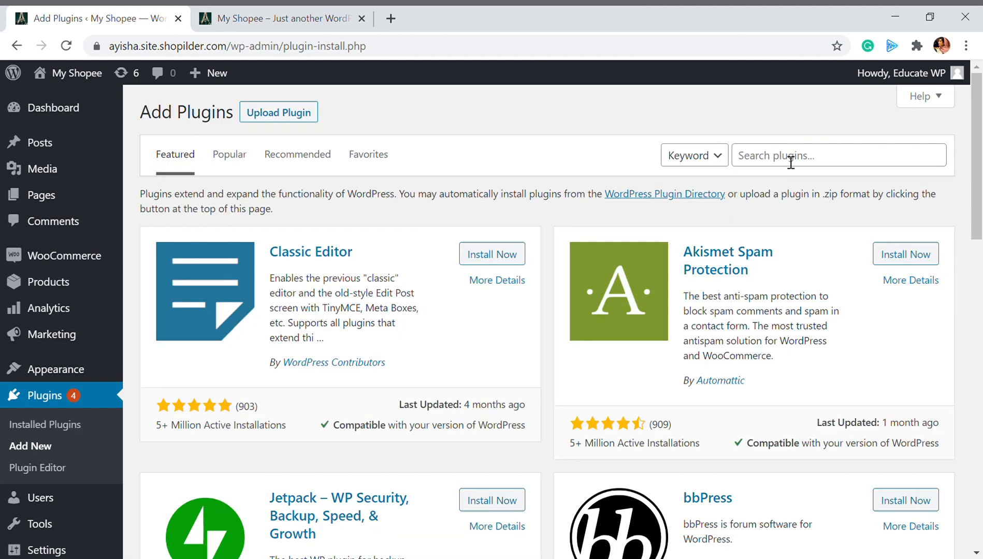
{"action": "left_click", "coordinate": [790, 163]}
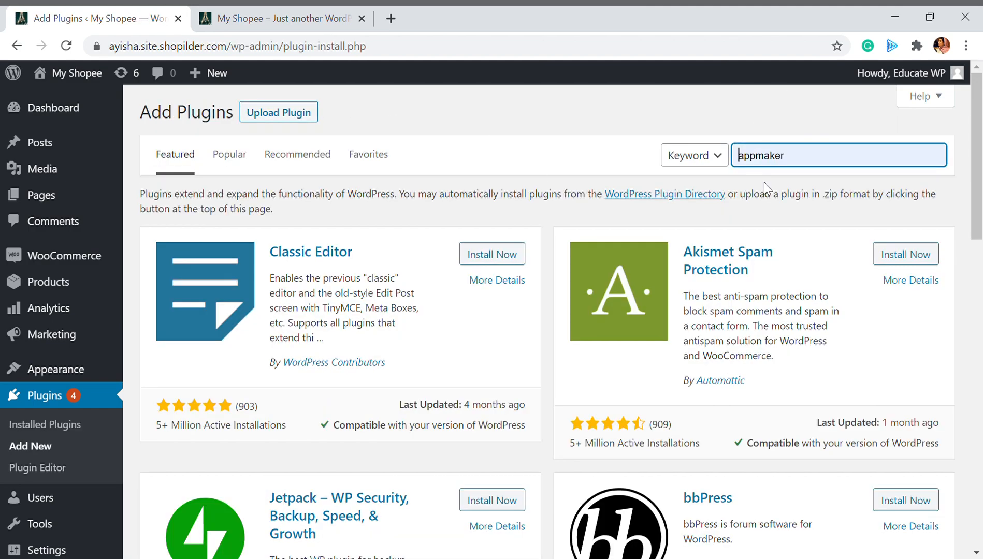
{"action": "type", "text": "Wp auto"}
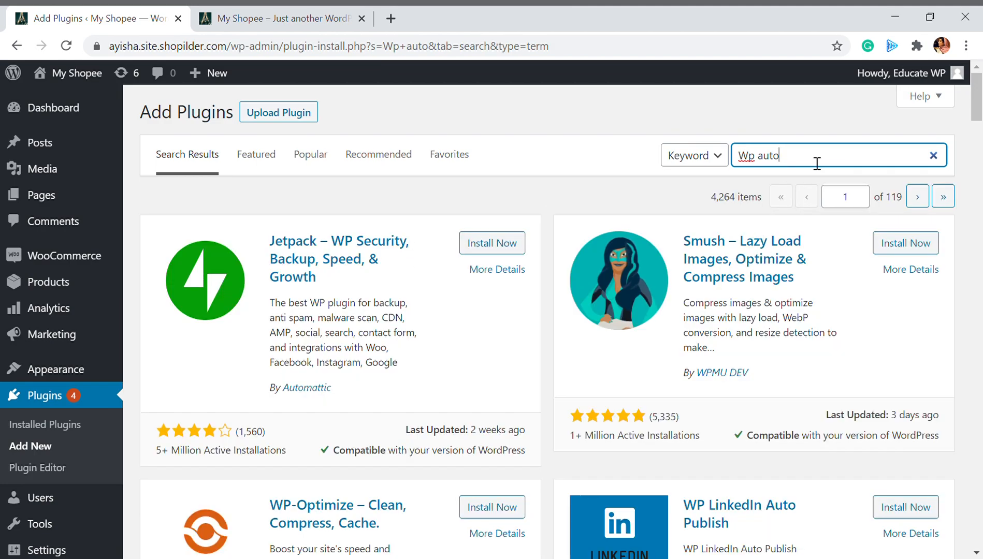
{"action": "type", "text": "terms"}
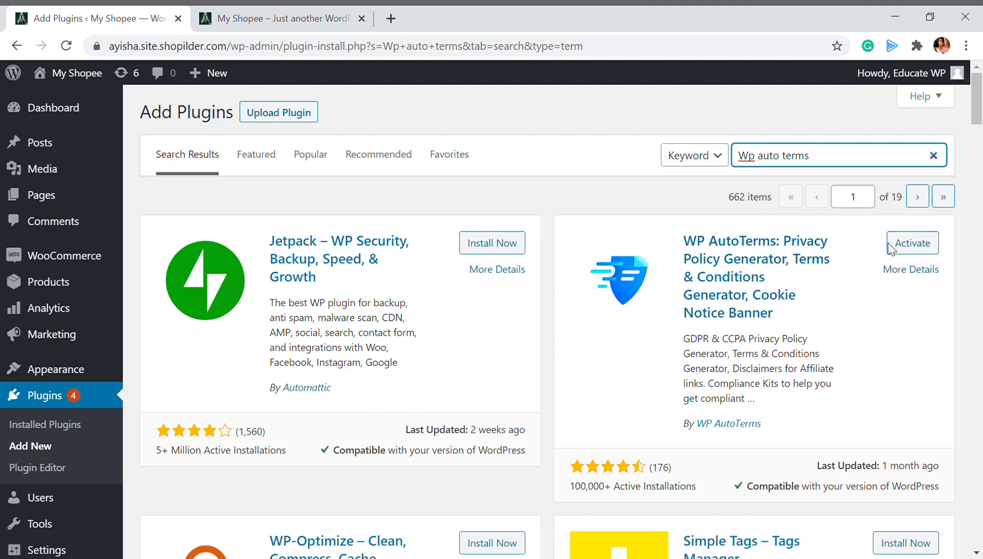
{"action": "left_click", "coordinate": [919, 254]}
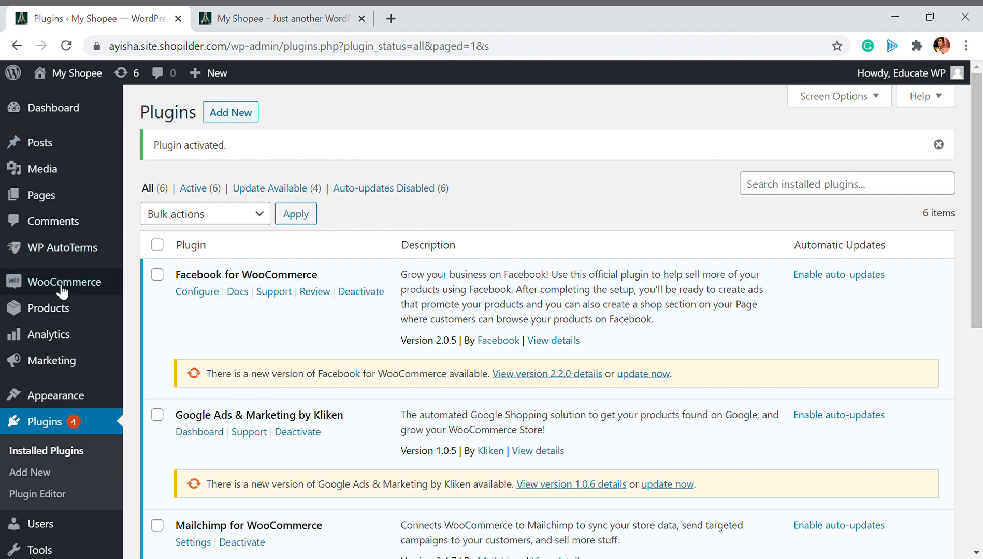
Start a new WP AutoTerms legal page of the Simple Privacy Policy type.
{"action": "mouse_move", "coordinate": [57, 252]}
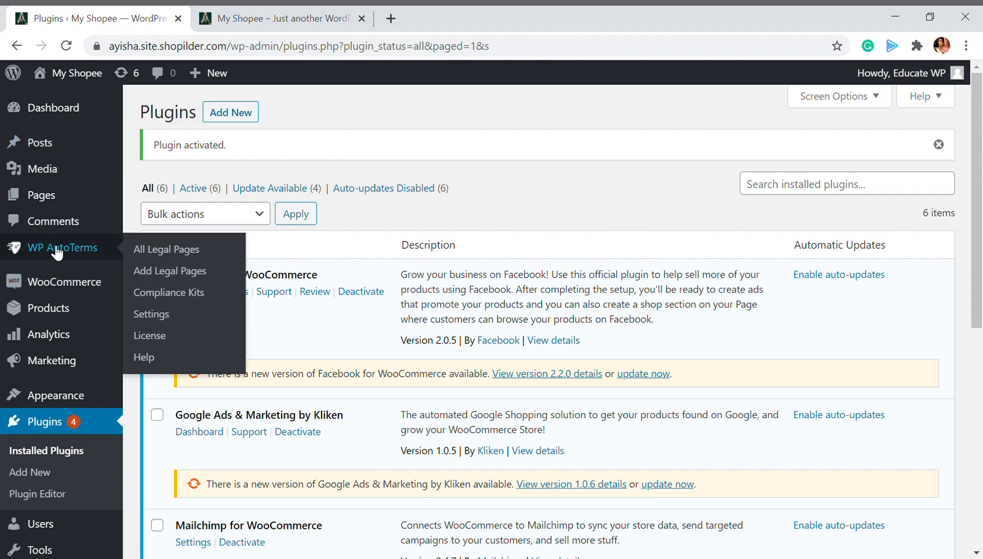
{"action": "left_click", "coordinate": [139, 249]}
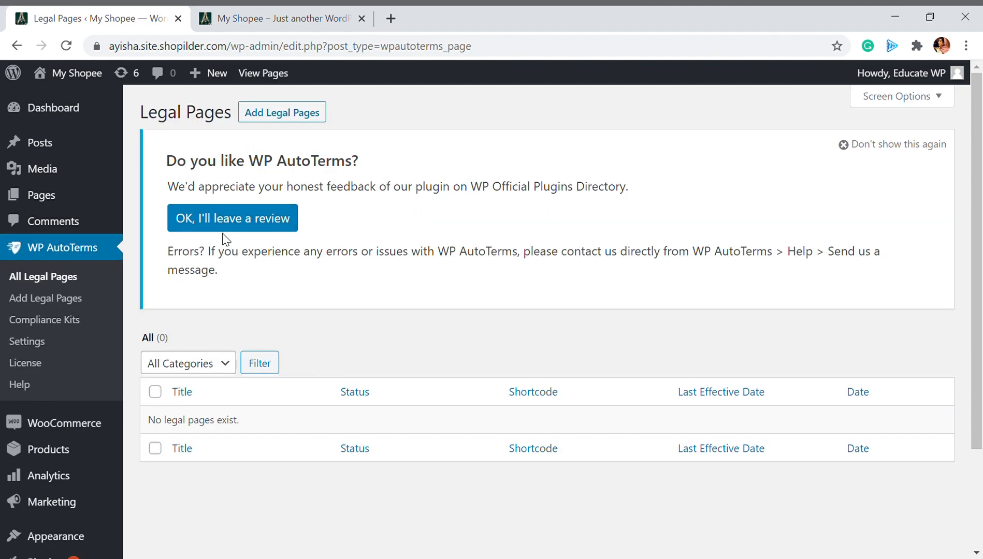
{"action": "left_click", "coordinate": [267, 117]}
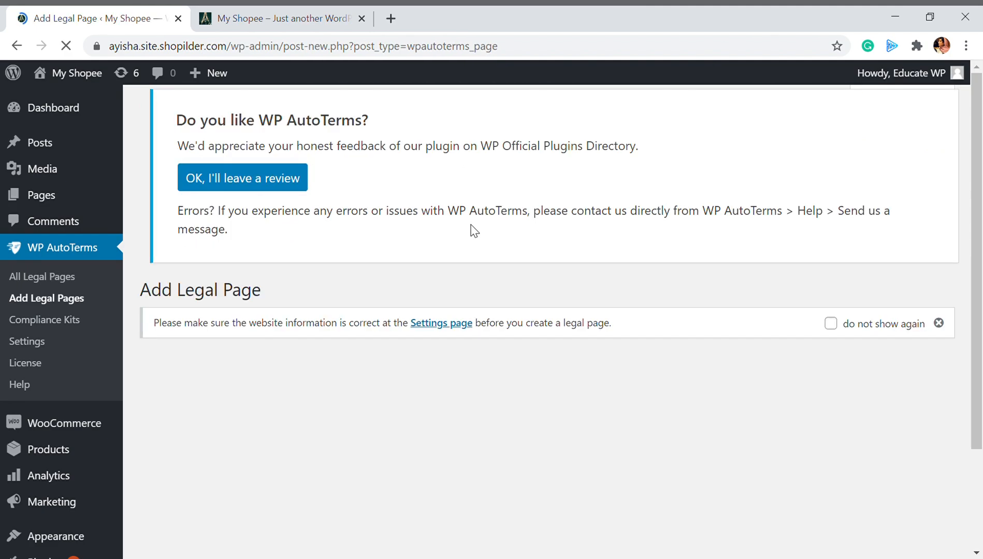
{"action": "scroll", "coordinate": [468, 253], "scroll_direction": "down", "scroll_amount": 6}
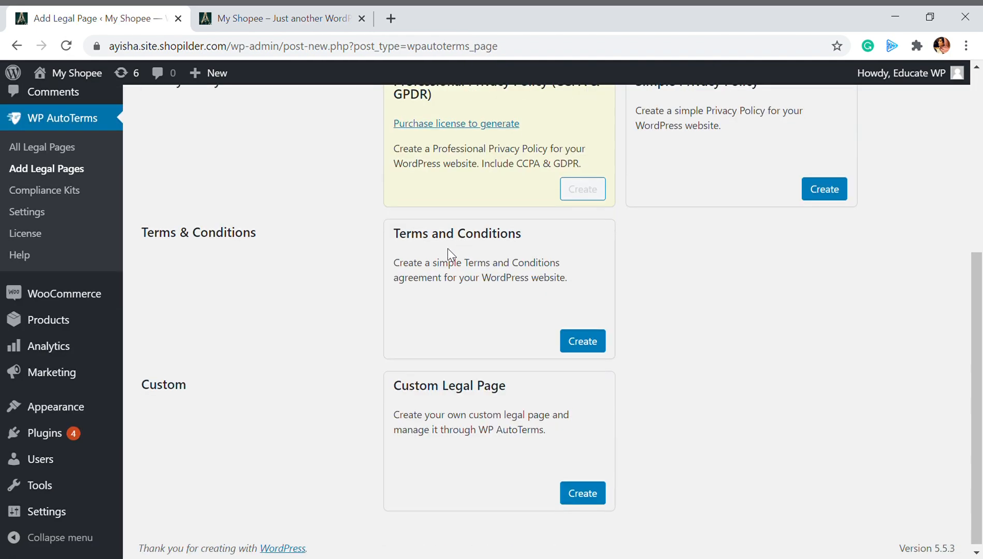
{"action": "scroll", "coordinate": [457, 252], "scroll_direction": "up", "scroll_amount": 3}
{"action": "scroll", "coordinate": [364, 256], "scroll_direction": "down", "scroll_amount": 3}
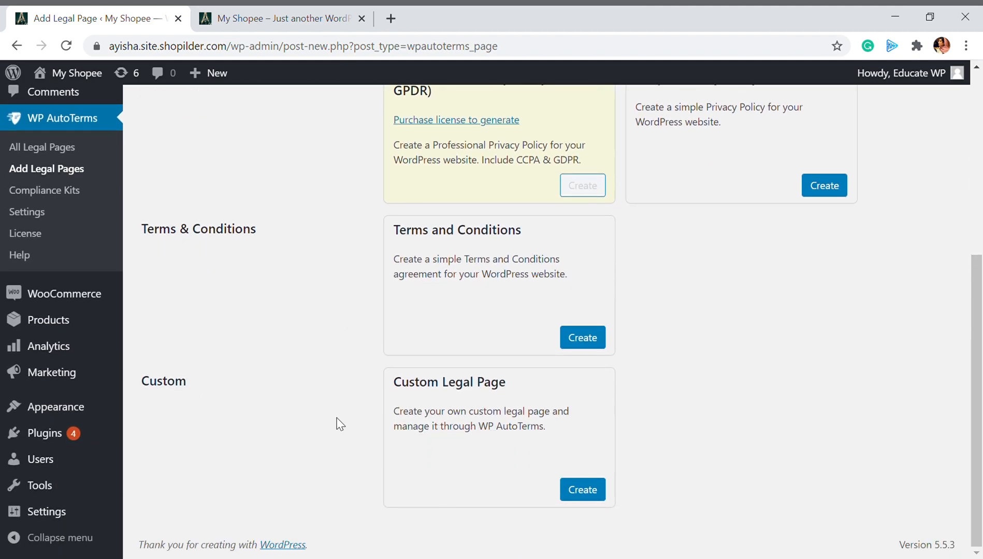
{"action": "scroll", "coordinate": [364, 238], "scroll_direction": "up", "scroll_amount": 1}
{"action": "scroll", "coordinate": [363, 238], "scroll_direction": "up", "scroll_amount": 2}
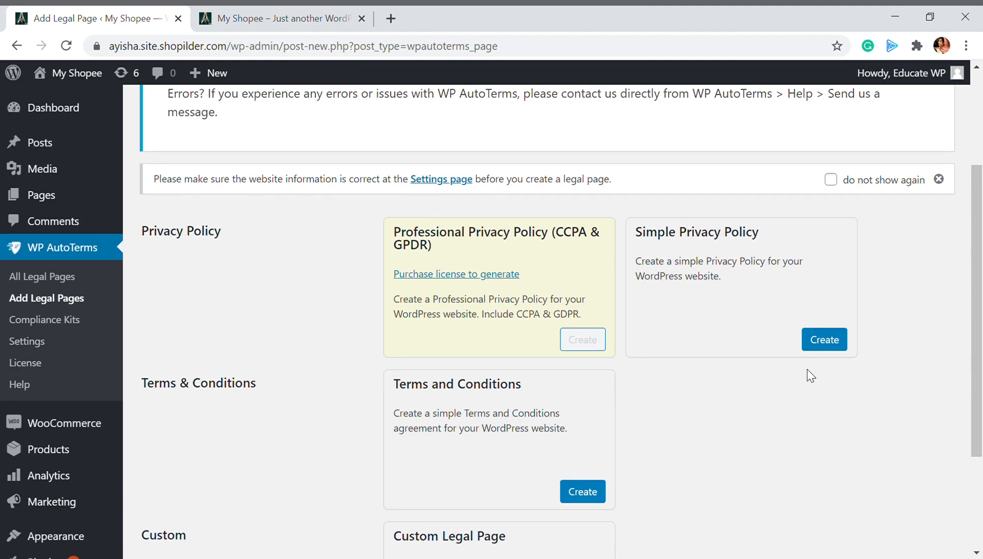
{"action": "left_click", "coordinate": [825, 342]}
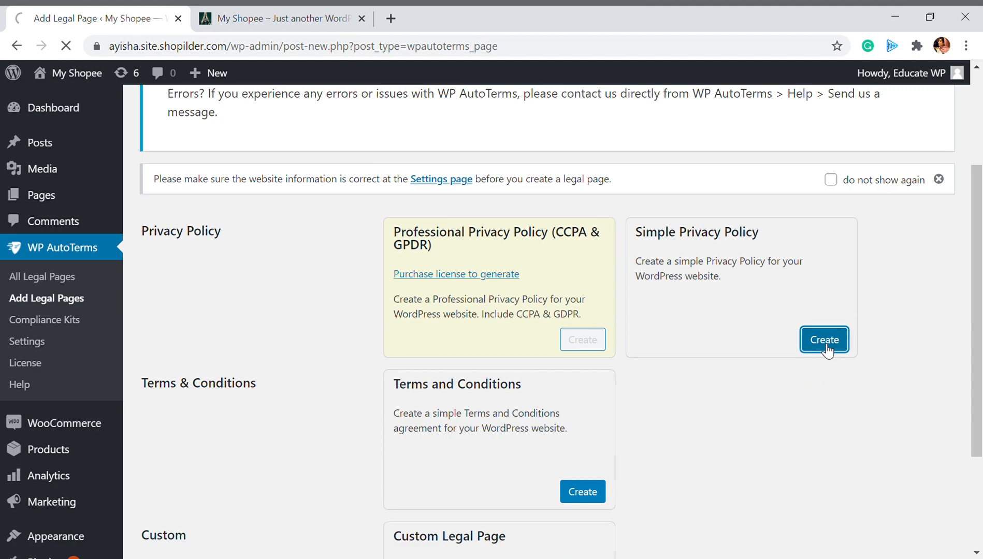
Review the privacy policy questionnaire and choose Austria as the country.
{"action": "scroll", "coordinate": [276, 306], "scroll_direction": "down", "scroll_amount": 2}
{"action": "scroll", "coordinate": [276, 306], "scroll_direction": "down", "scroll_amount": 10}
{"action": "scroll", "coordinate": [286, 290], "scroll_direction": "up", "scroll_amount": 5}
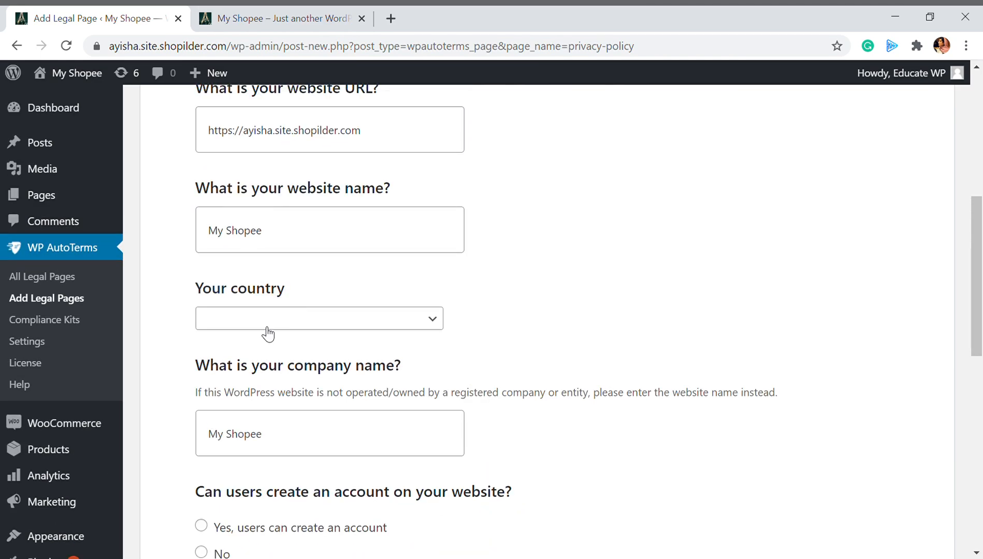
{"action": "scroll", "coordinate": [280, 336], "scroll_direction": "down", "scroll_amount": 6}
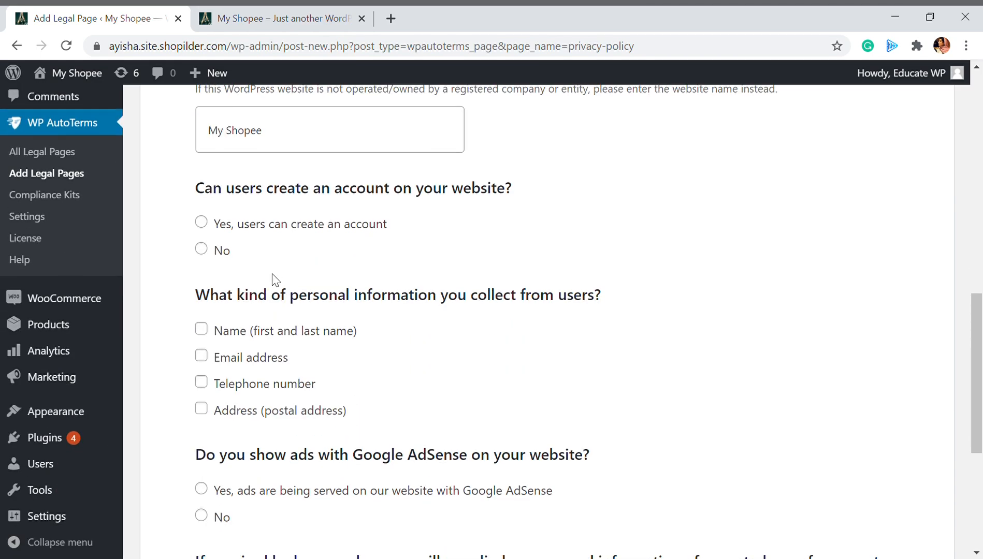
{"action": "scroll", "coordinate": [275, 279], "scroll_direction": "down", "scroll_amount": 5}
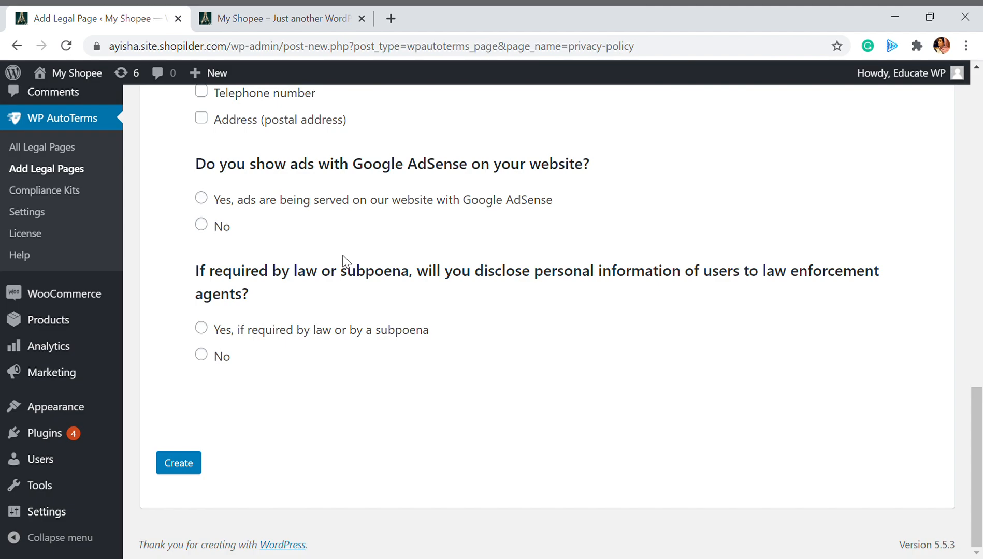
{"action": "left_click", "coordinate": [179, 469]}
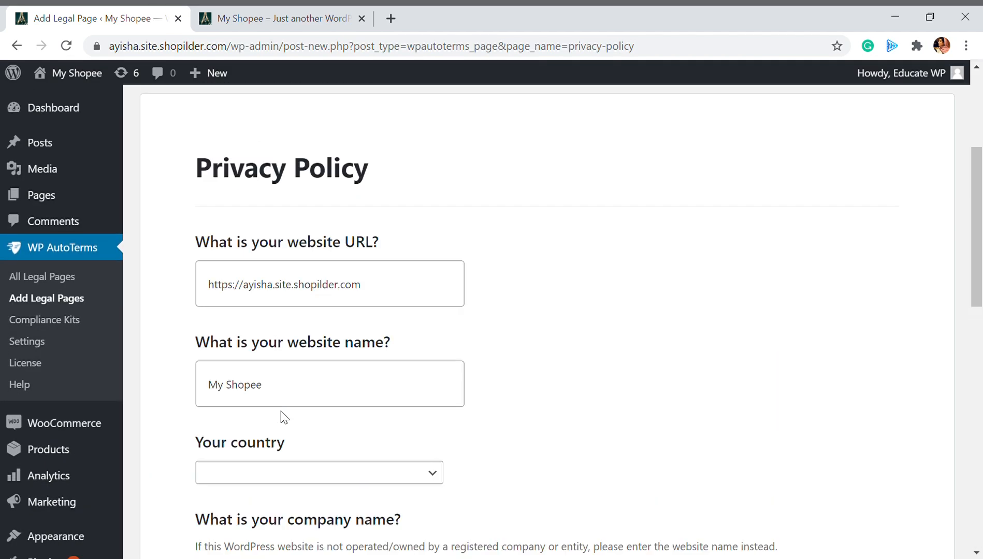
{"action": "left_click", "coordinate": [270, 254]}
{"action": "scroll", "coordinate": [302, 343], "scroll_direction": "down", "scroll_amount": 3}
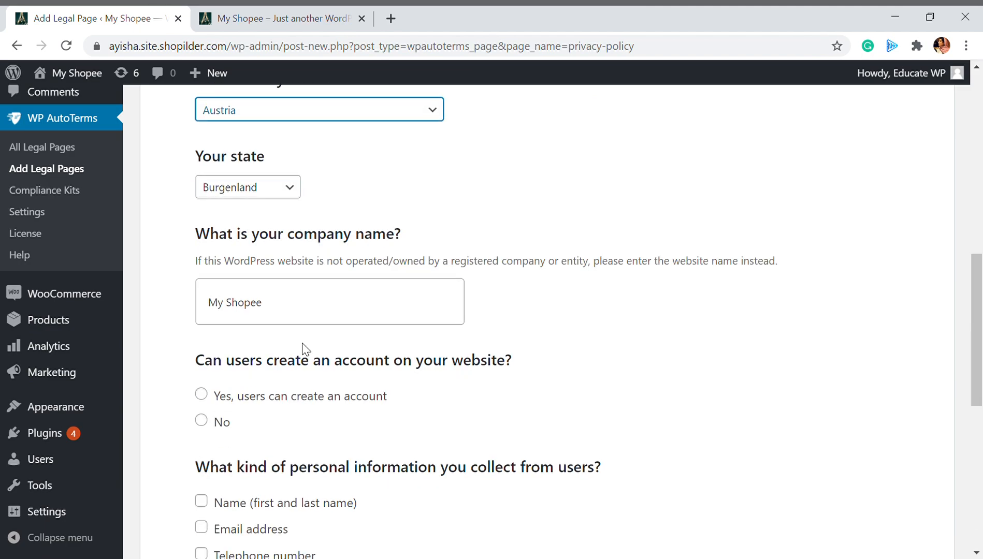
Answer that users can create an account and that name and email address are collected.
{"action": "left_click", "coordinate": [255, 318]}
{"action": "left_click", "coordinate": [222, 397]}
{"action": "scroll", "coordinate": [234, 385], "scroll_direction": "down", "scroll_amount": 3}
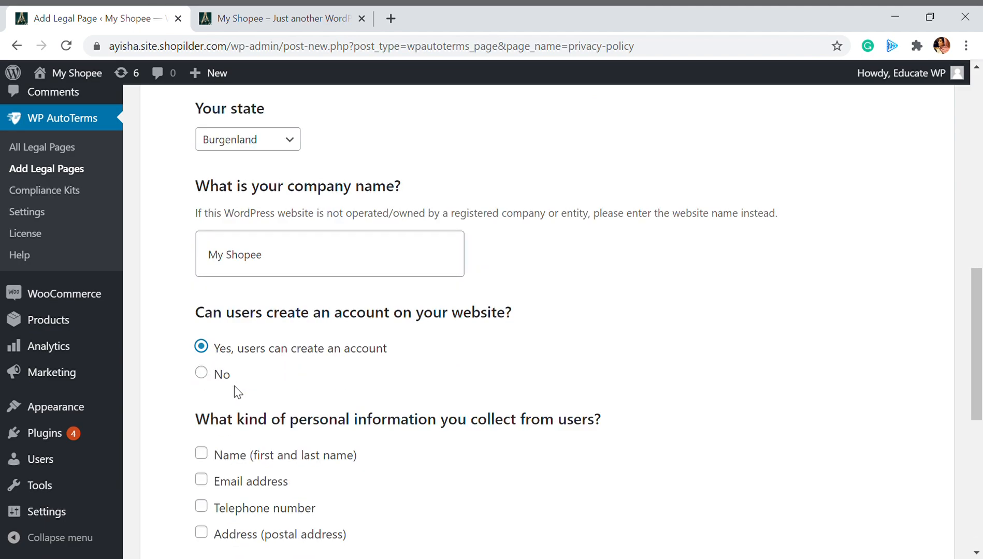
{"action": "left_click", "coordinate": [224, 350]}
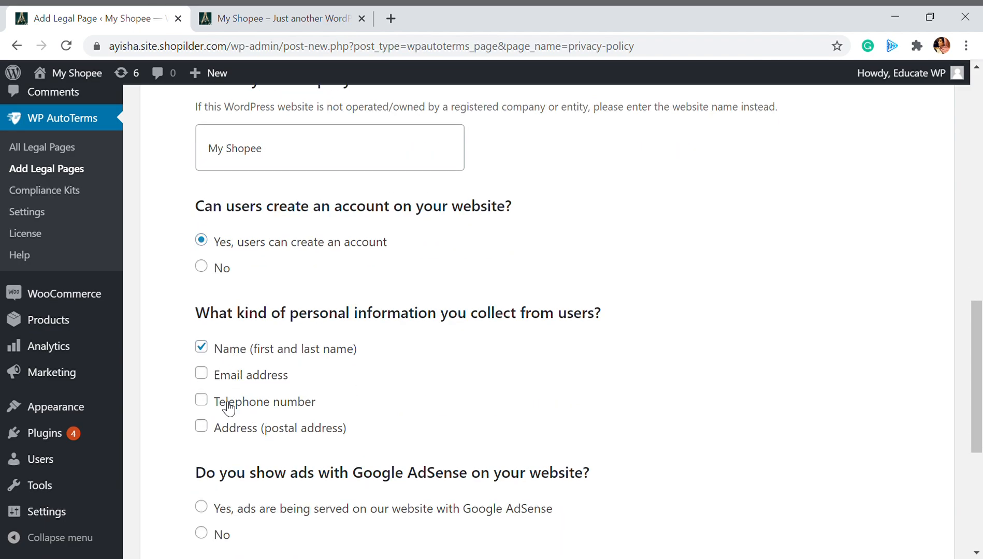
{"action": "left_click", "coordinate": [202, 373]}
{"action": "scroll", "coordinate": [226, 389], "scroll_direction": "down", "scroll_amount": 3}
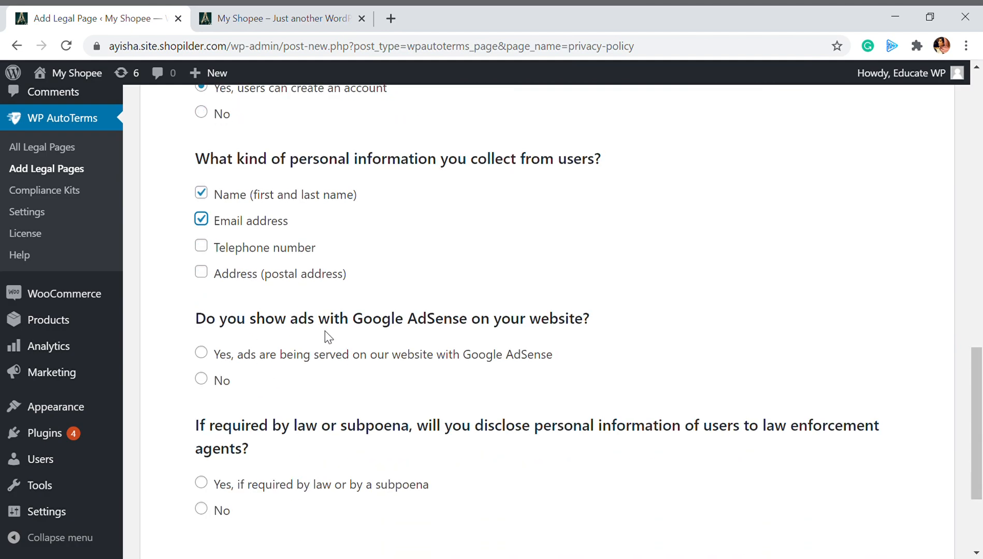
Answer yes to the Google AdSense and law-enforcement disclosure questions and create the privacy policy page.
{"action": "scroll", "coordinate": [325, 330], "scroll_direction": "down", "scroll_amount": 2}
{"action": "left_click", "coordinate": [202, 276]}
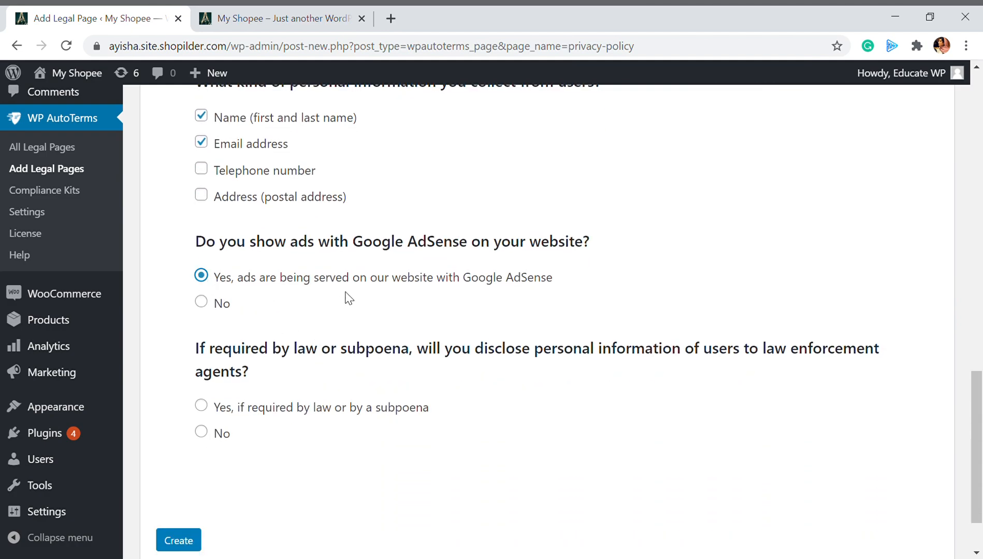
{"action": "left_click", "coordinate": [244, 410]}
{"action": "left_click", "coordinate": [186, 540]}
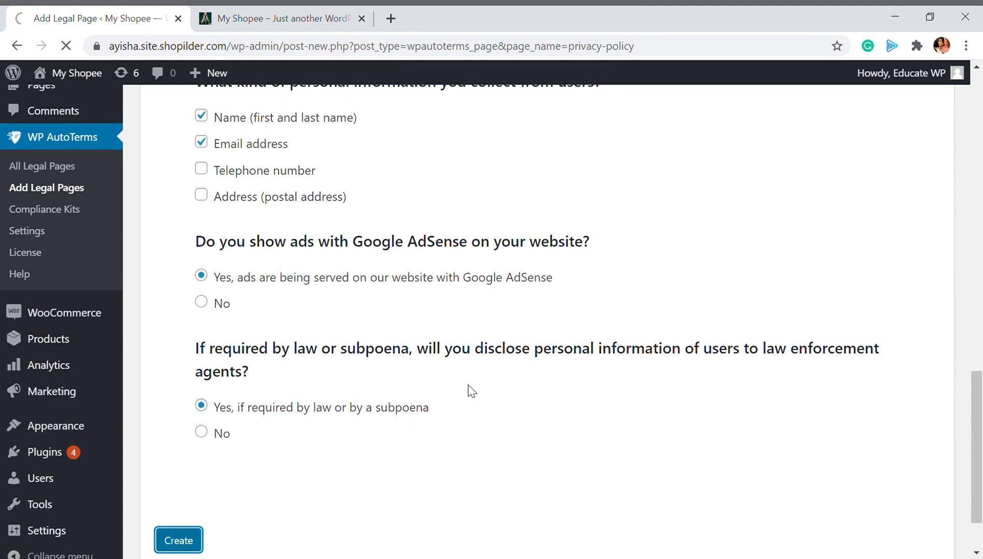
Check the generated policy text through to the Contact Us section and publish the legal page.
{"action": "scroll", "coordinate": [469, 391], "scroll_direction": "up", "scroll_amount": 2}
{"action": "scroll", "coordinate": [469, 388], "scroll_direction": "up", "scroll_amount": 3}
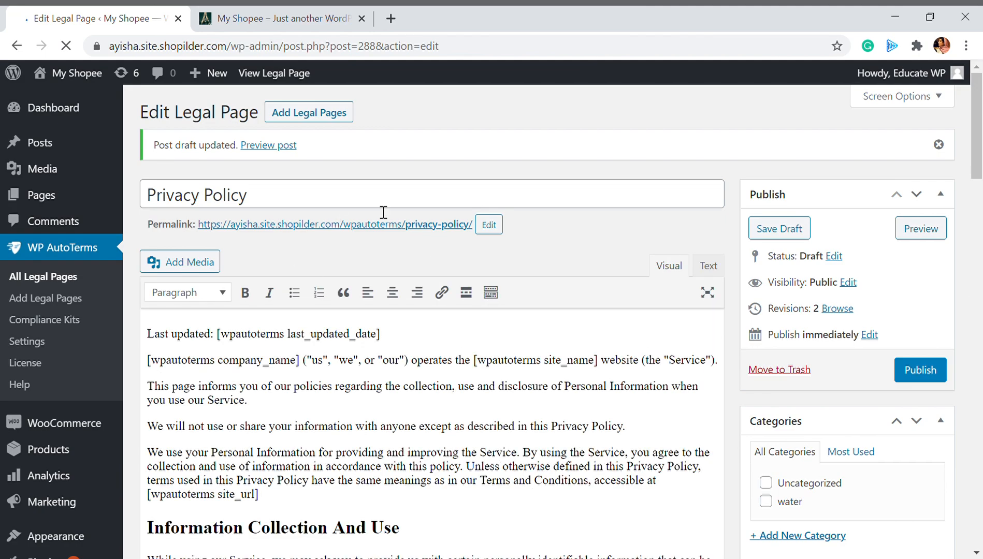
{"action": "scroll", "coordinate": [570, 327], "scroll_direction": "down", "scroll_amount": 3}
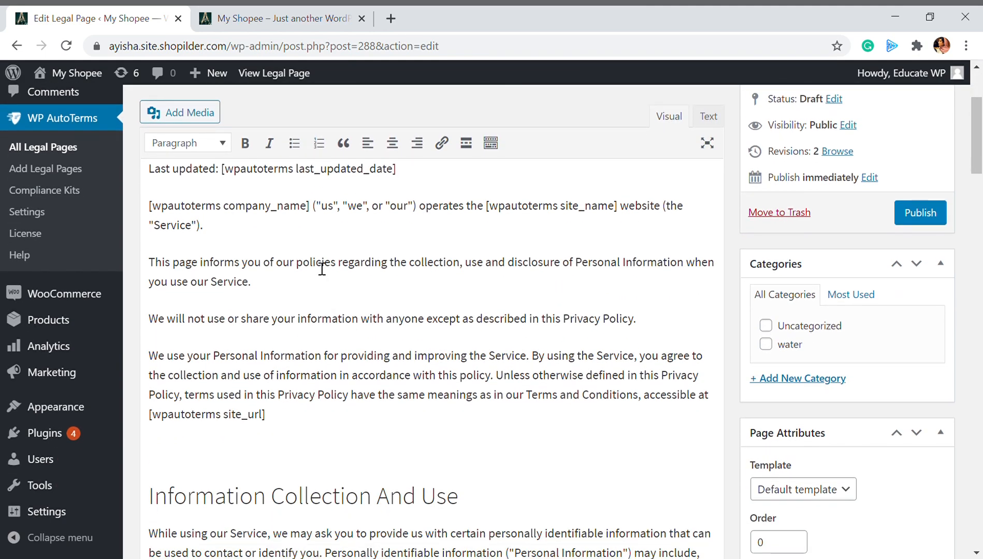
{"action": "scroll", "coordinate": [527, 412], "scroll_direction": "down", "scroll_amount": 15}
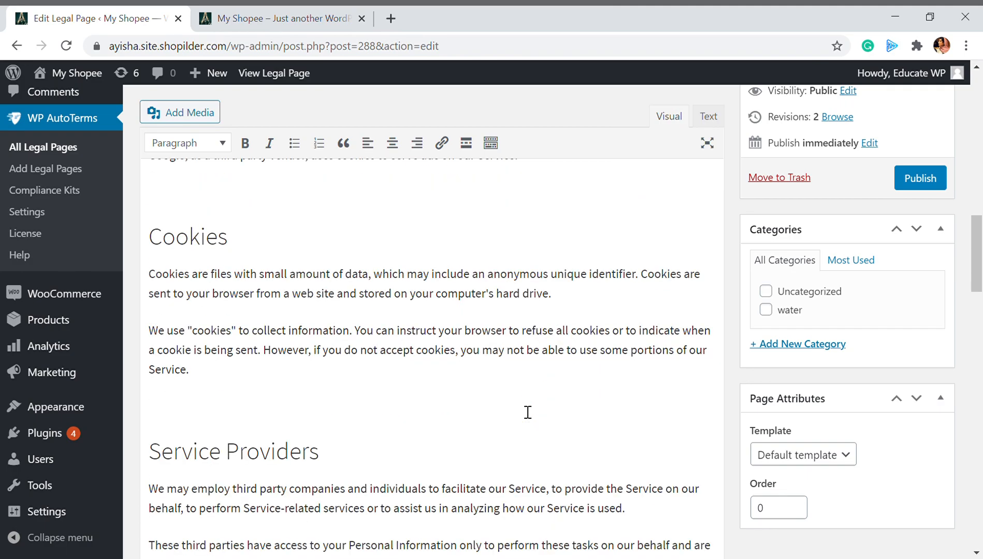
{"action": "scroll", "coordinate": [532, 409], "scroll_direction": "down", "scroll_amount": 20}
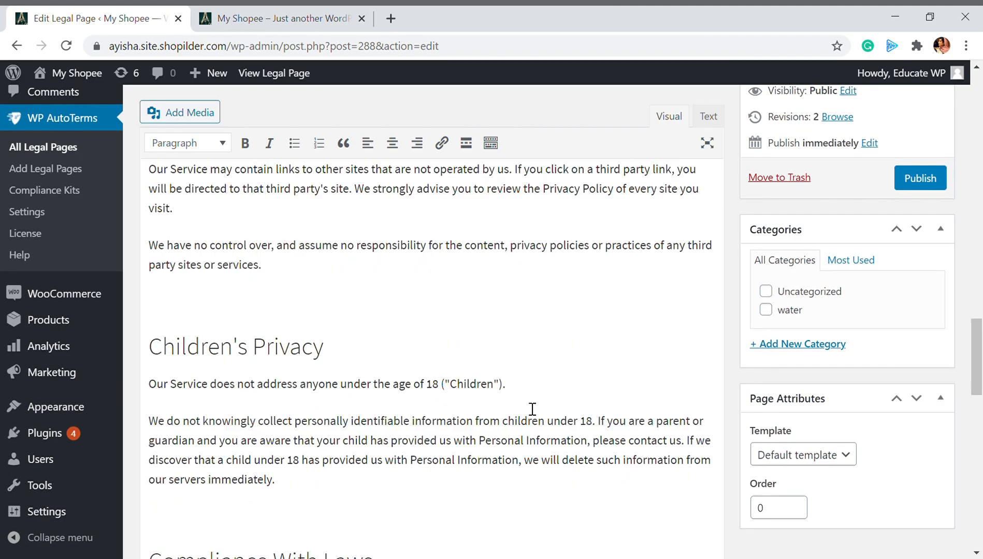
{"action": "scroll", "coordinate": [436, 353], "scroll_direction": "down", "scroll_amount": 4}
{"action": "scroll", "coordinate": [472, 346], "scroll_direction": "up", "scroll_amount": 9}
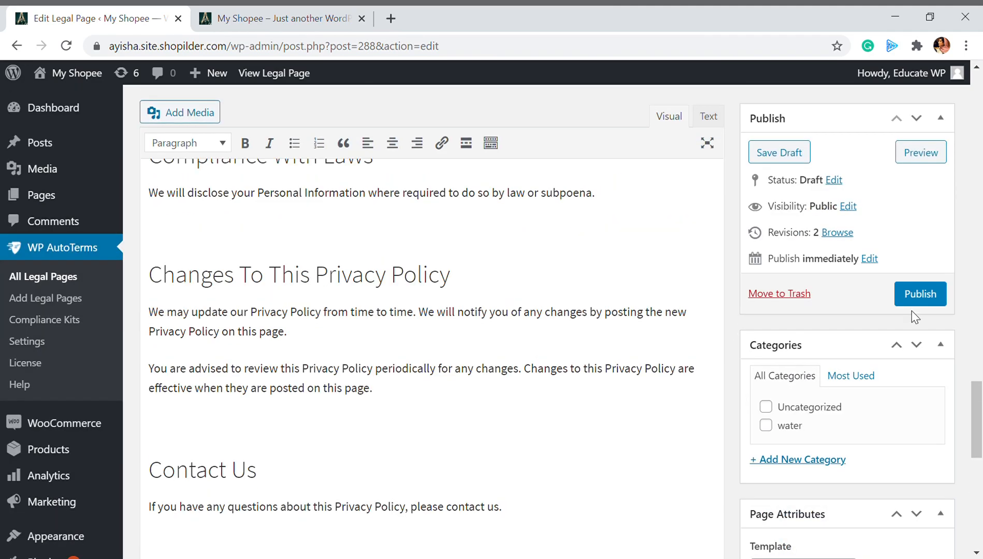
{"action": "left_click", "coordinate": [916, 293]}
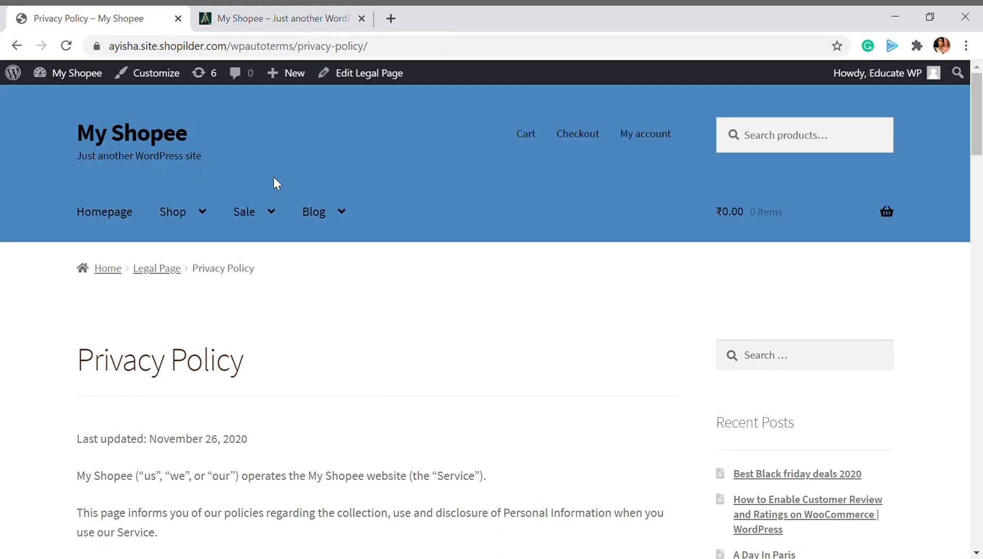
Examine the published legal Privacy Policy page on the site, including its footer links.
{"action": "scroll", "coordinate": [385, 290], "scroll_direction": "down", "scroll_amount": 10}
{"action": "left_click_drag", "start_coordinate": [973, 216], "coordinate": [976, 518]}
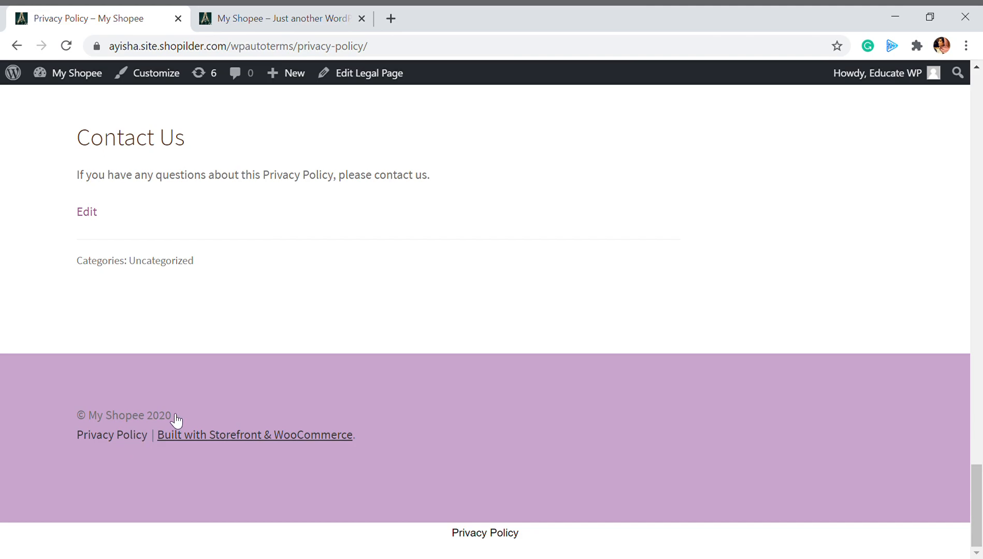
{"action": "scroll", "coordinate": [364, 285], "scroll_direction": "up", "scroll_amount": 20}
{"action": "scroll", "coordinate": [368, 274], "scroll_direction": "up", "scroll_amount": 10}
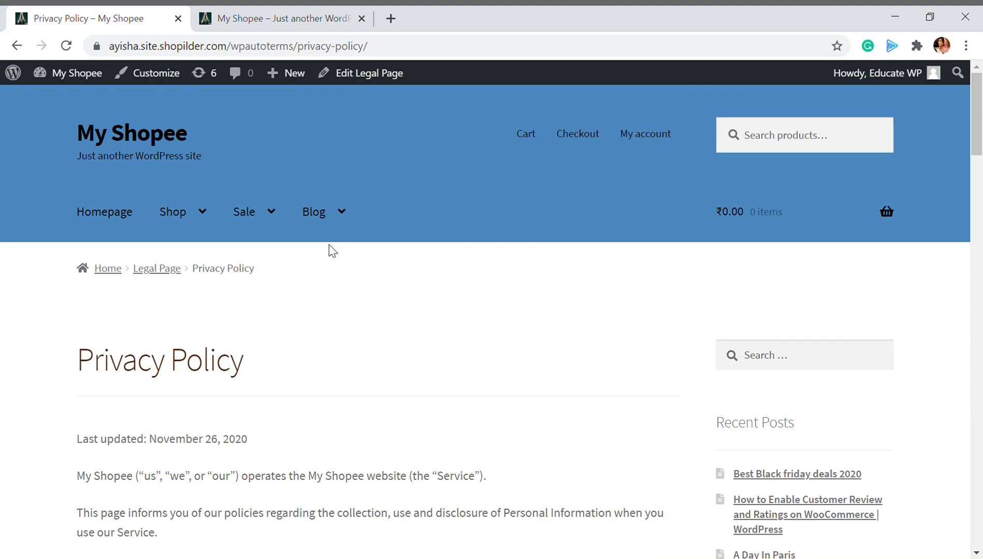